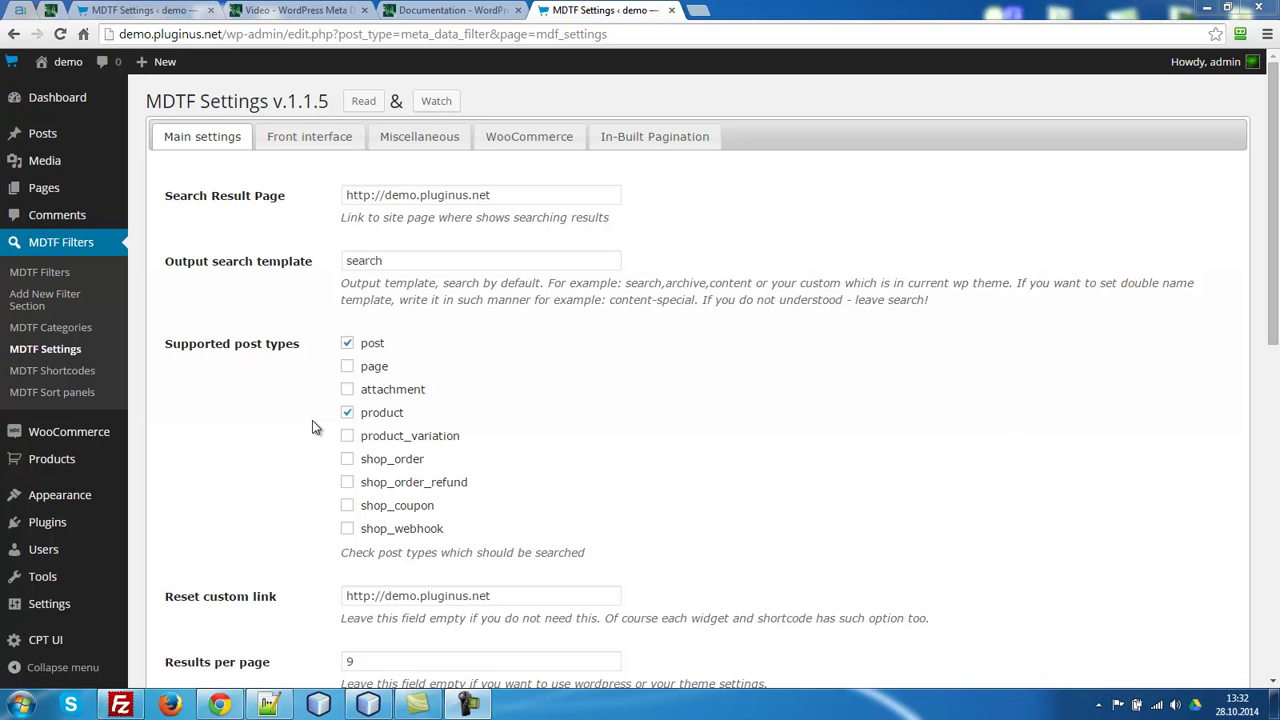
Go to the Widgets page and add the MDTF Taxonomies only widget to the Main Sidebar
mouse_move(70, 500)
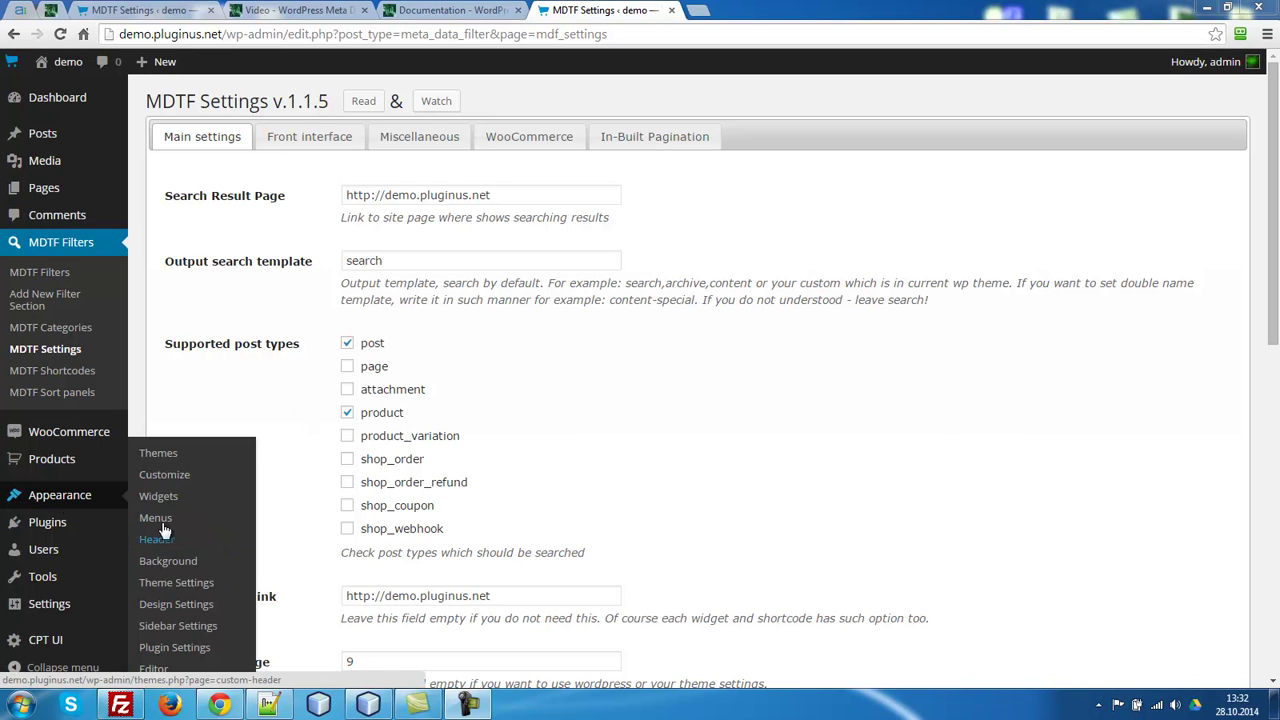
click(177, 496)
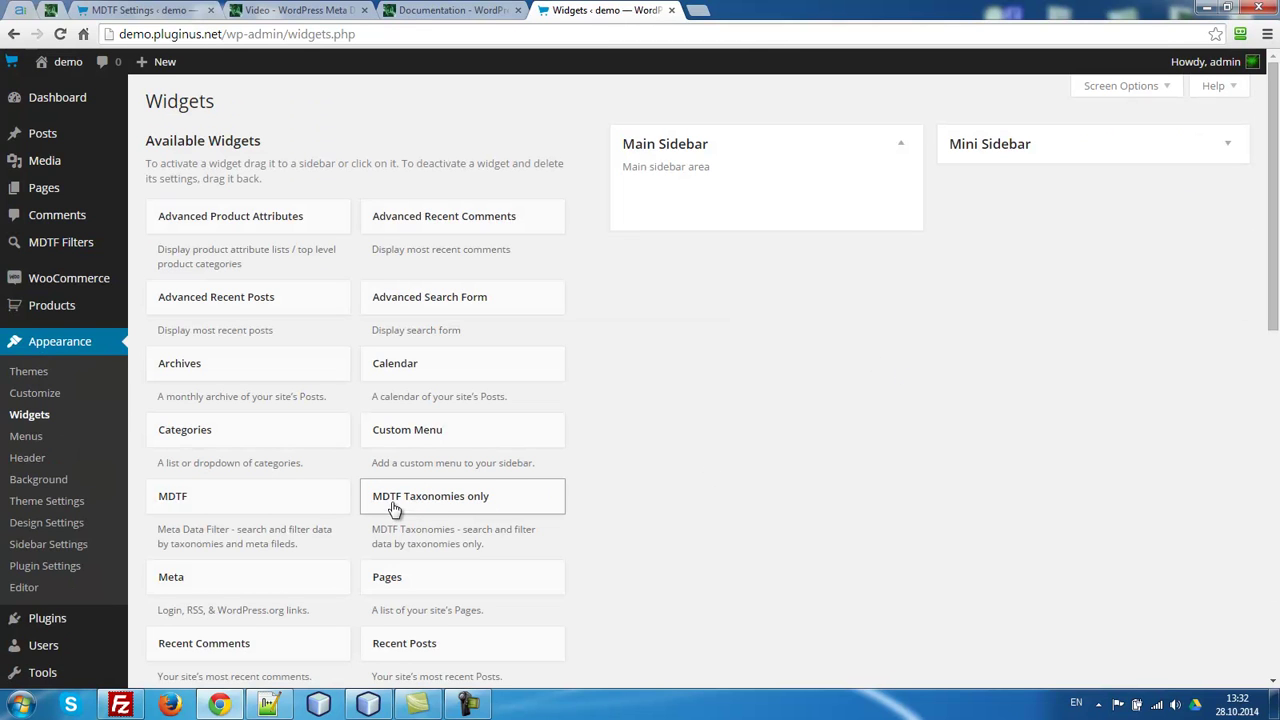
drag(395, 510, 763, 263)
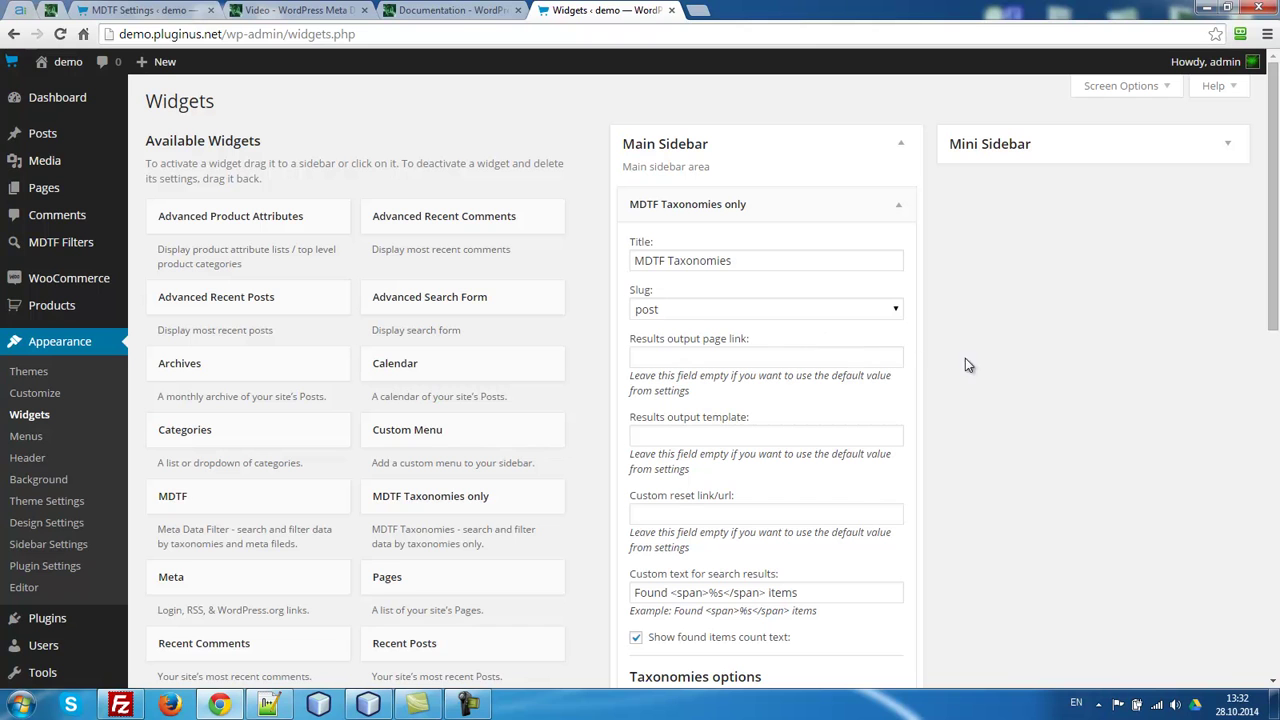
Set the MDTF Taxonomies widget's slug to product and save the widget
click(726, 314)
click(729, 340)
scroll(908, 397, down, 3)
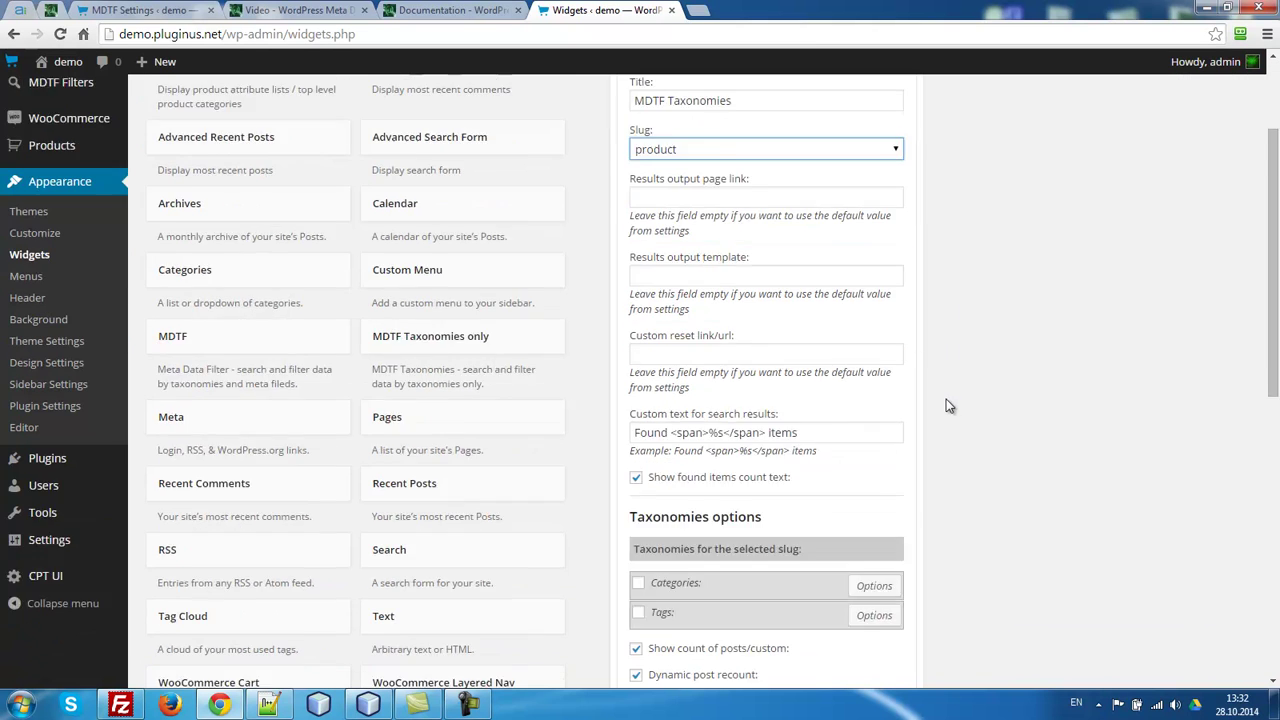
scroll(908, 397, down, 5)
click(883, 536)
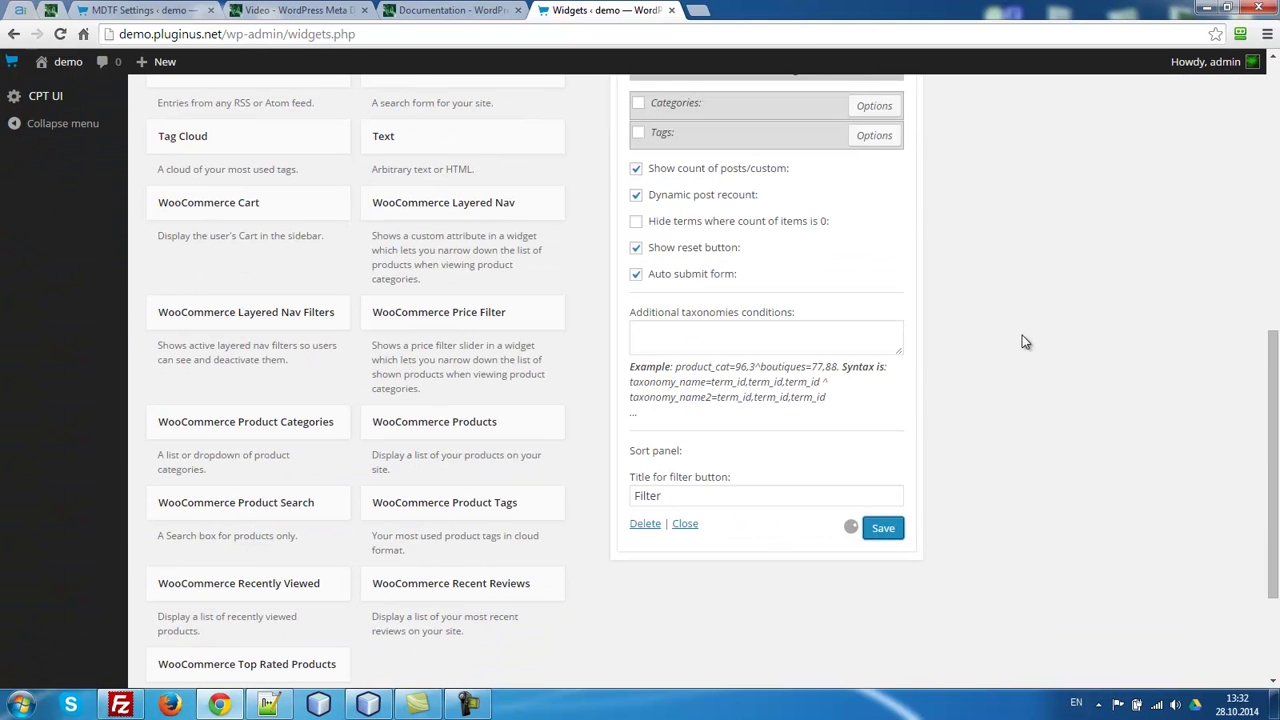
Enable the Product Categories and color taxonomies for the widget's selected slug
scroll(1000, 305, up, 2)
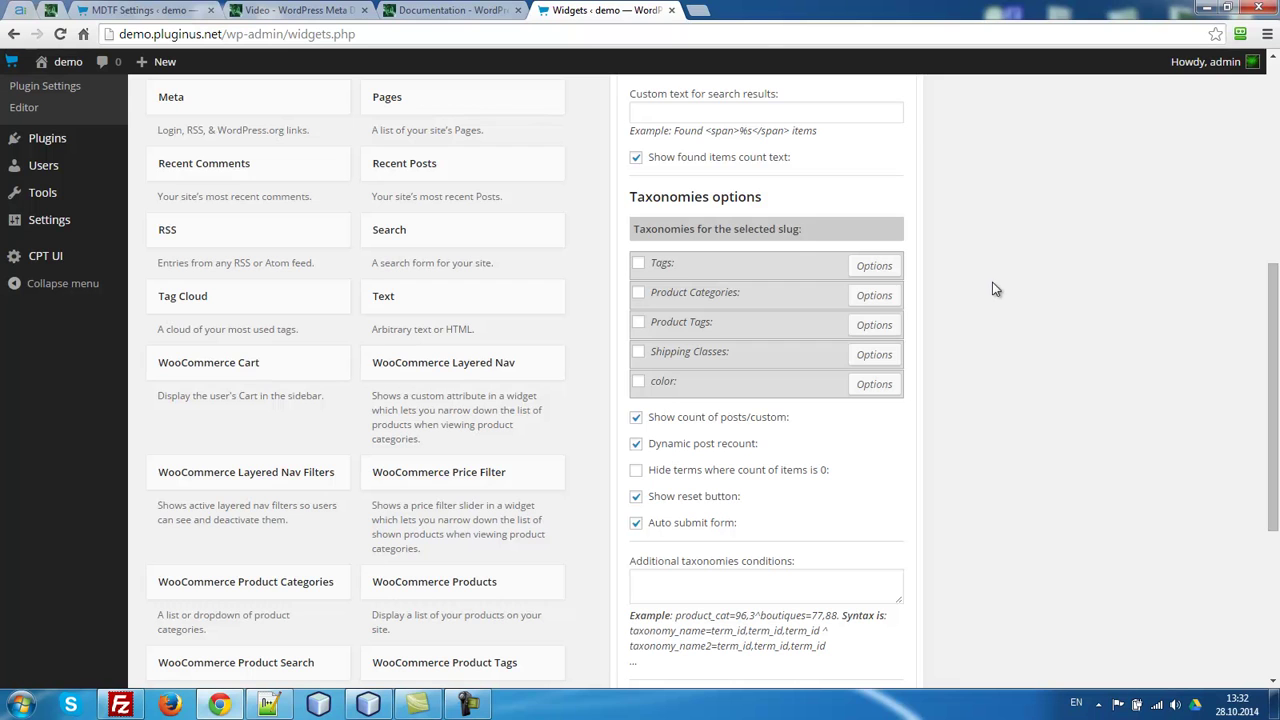
click(638, 296)
click(638, 384)
Set the color taxonomy's terms to show as checkbox and save the widget
click(874, 386)
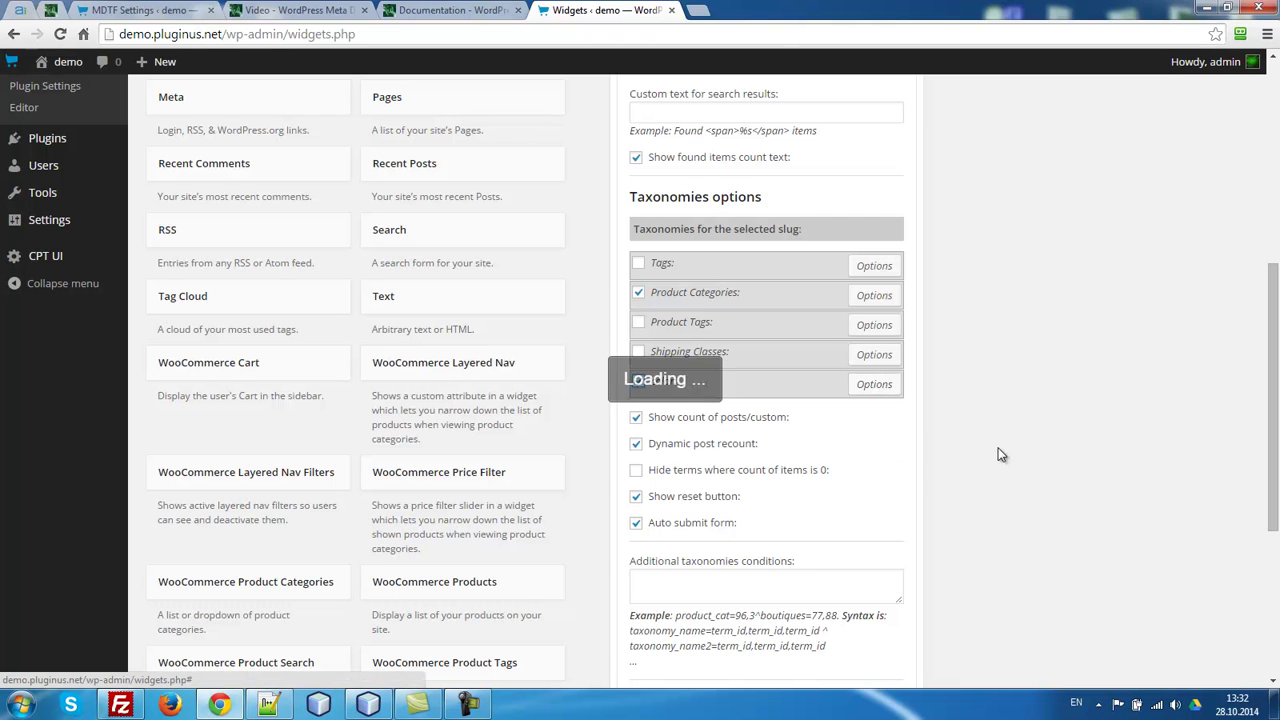
click(405, 238)
click(570, 272)
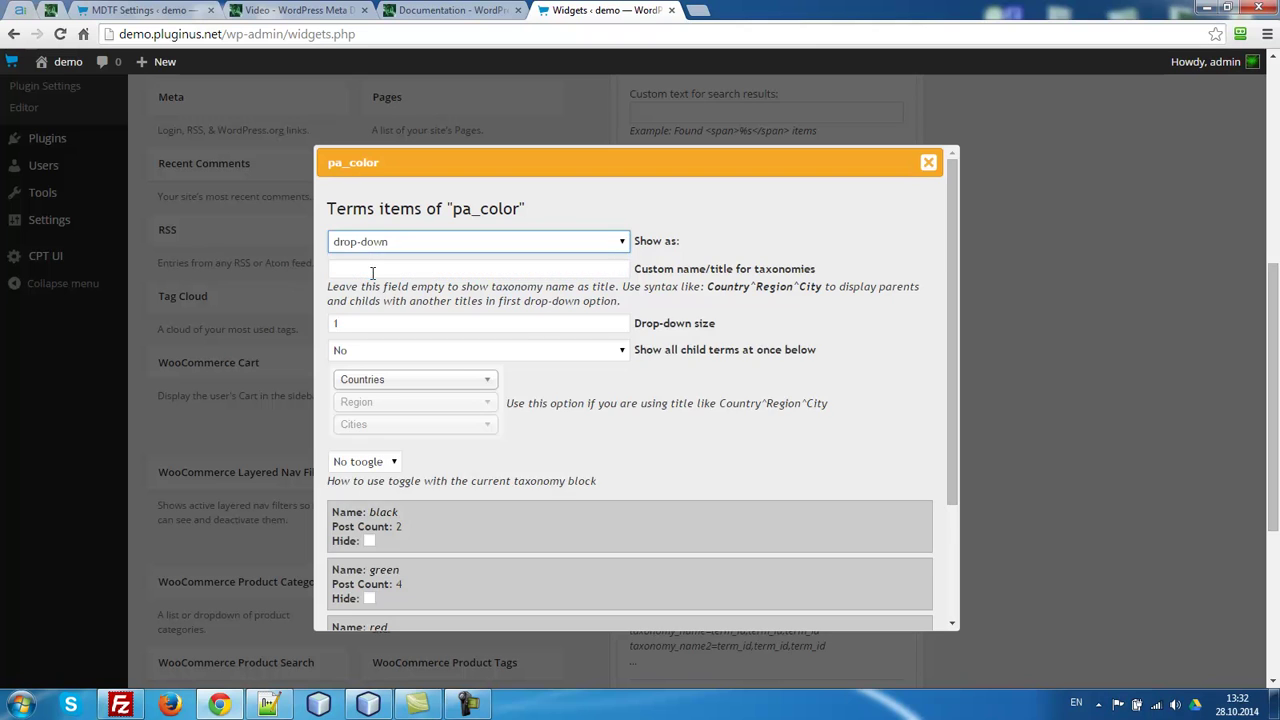
scroll(953, 267, down, 2)
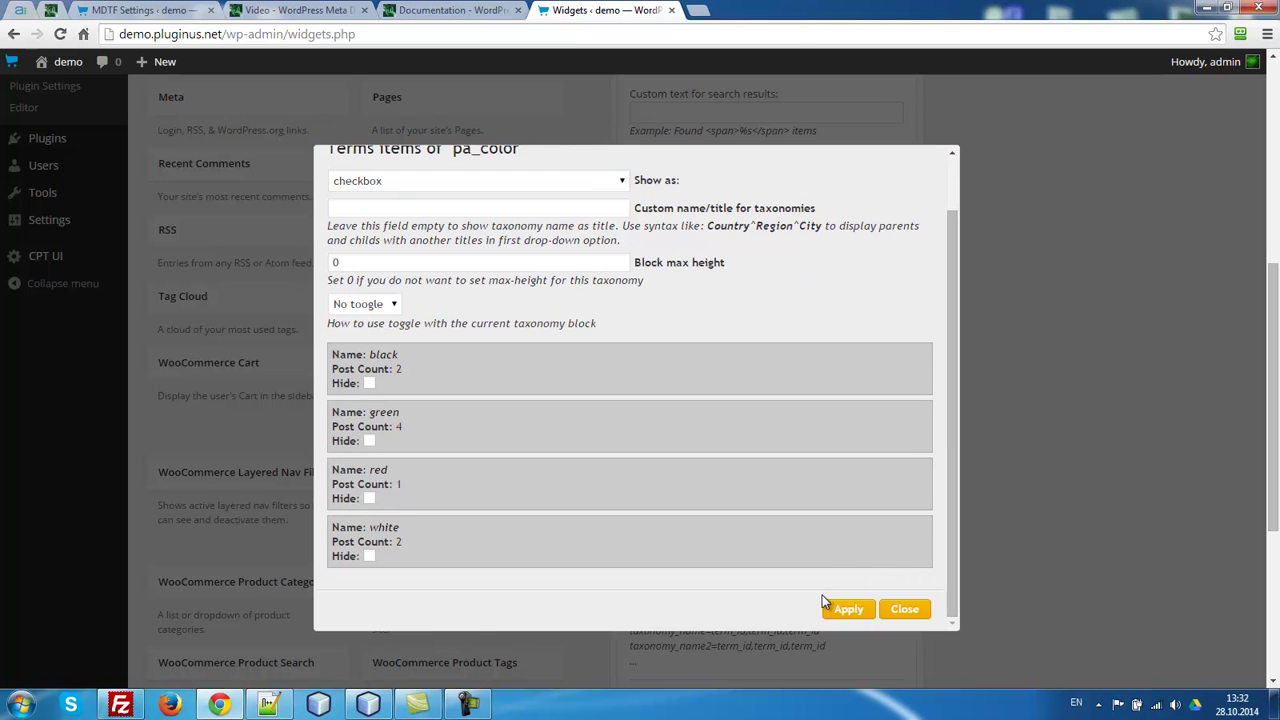
click(912, 606)
scroll(966, 390, down, 3)
click(886, 446)
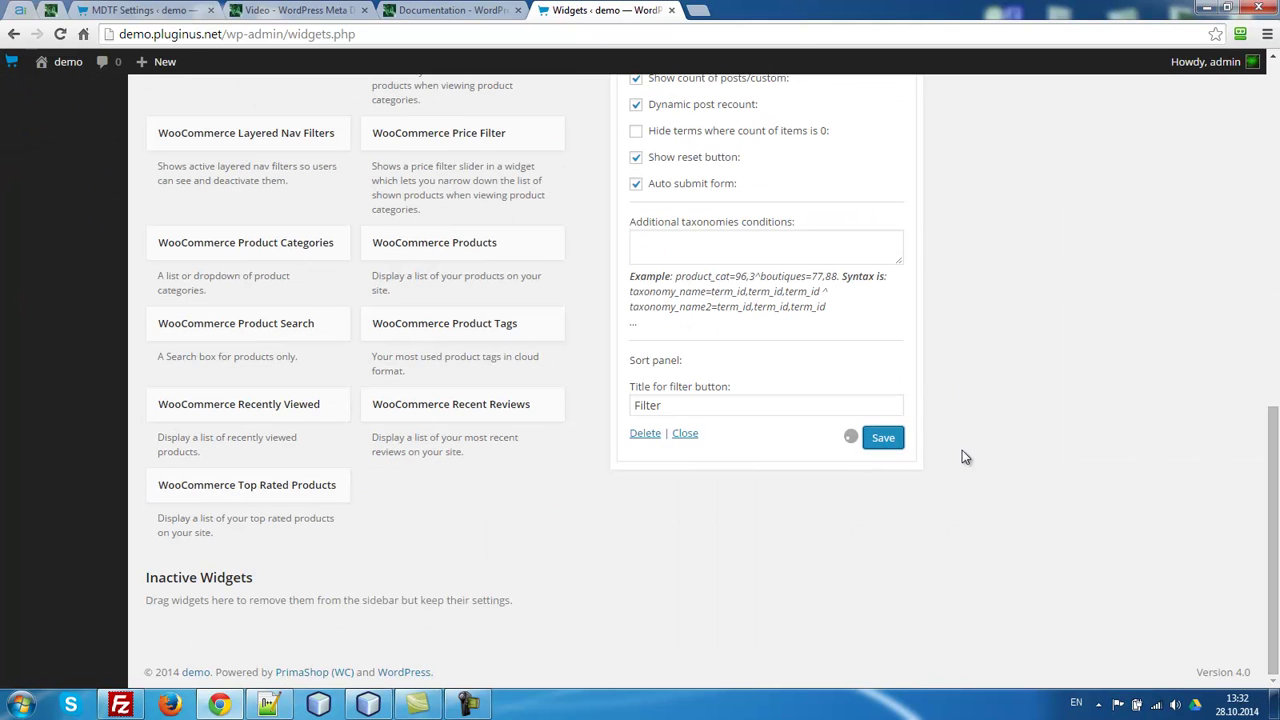
Test the widget on the shop front page by filtering products by the color green, and reset the filter
scroll(1067, 446, up, 5)
scroll(1066, 441, up, 3)
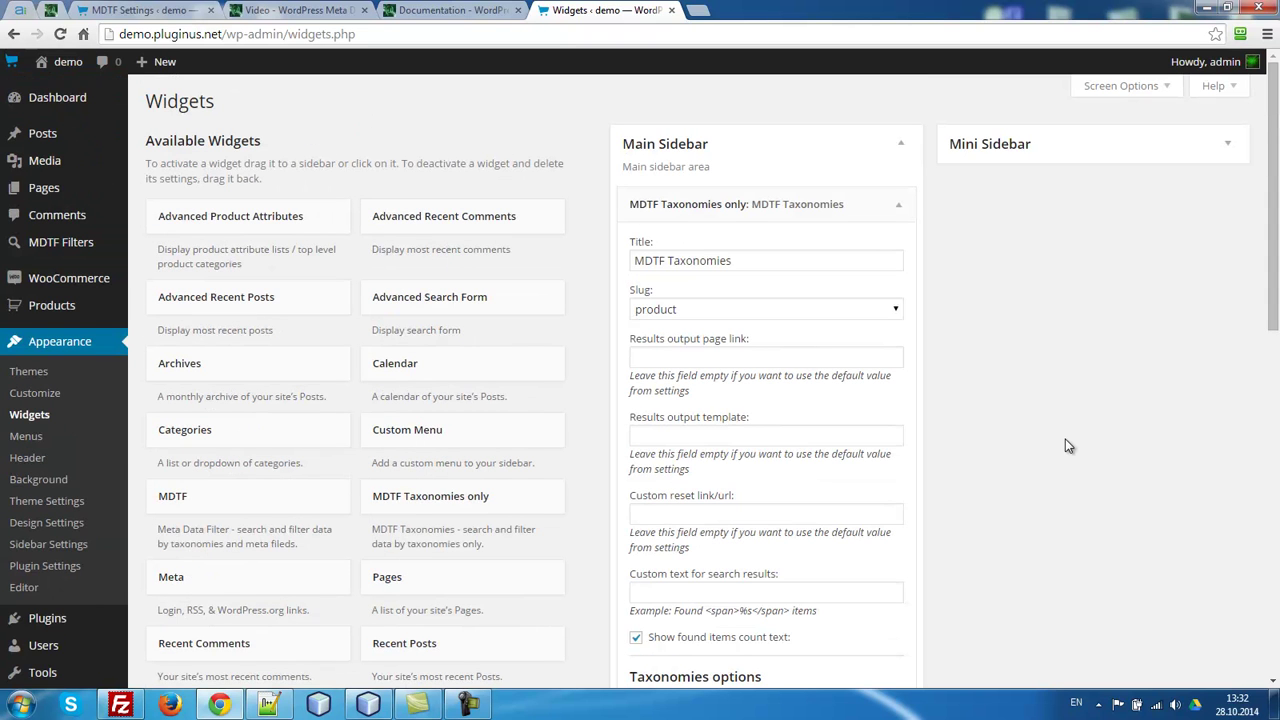
click(63, 70)
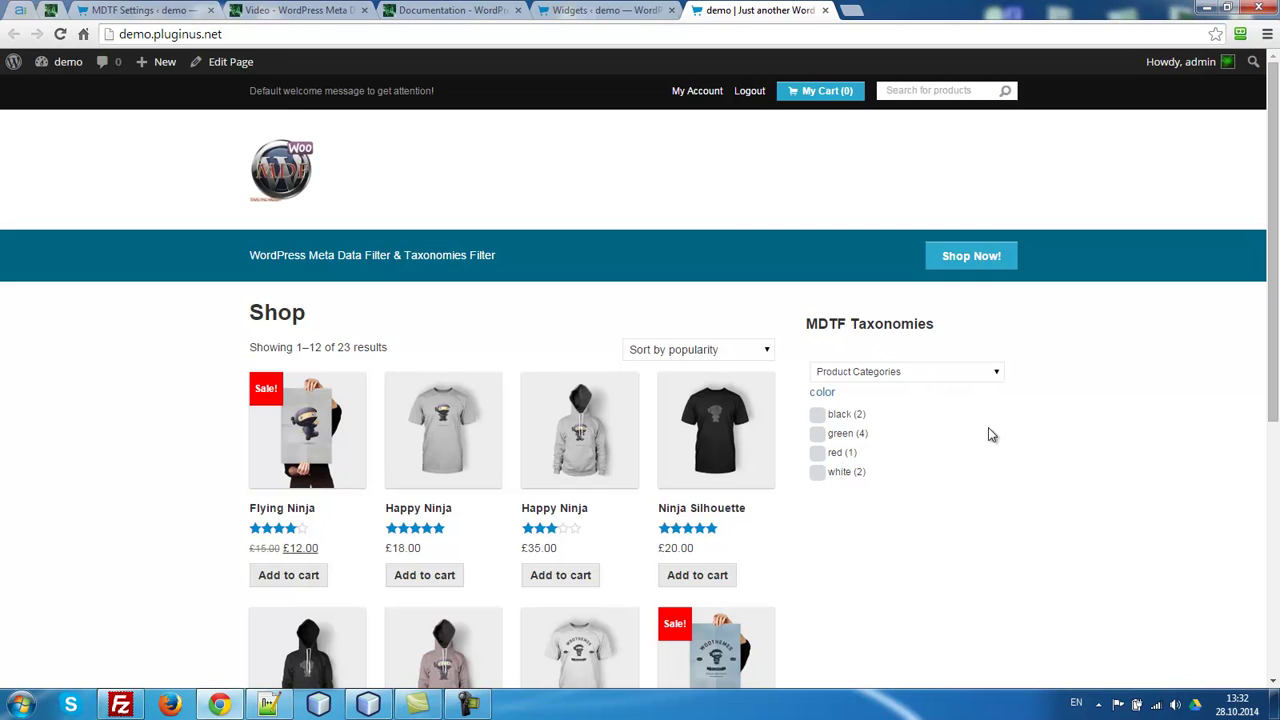
click(818, 436)
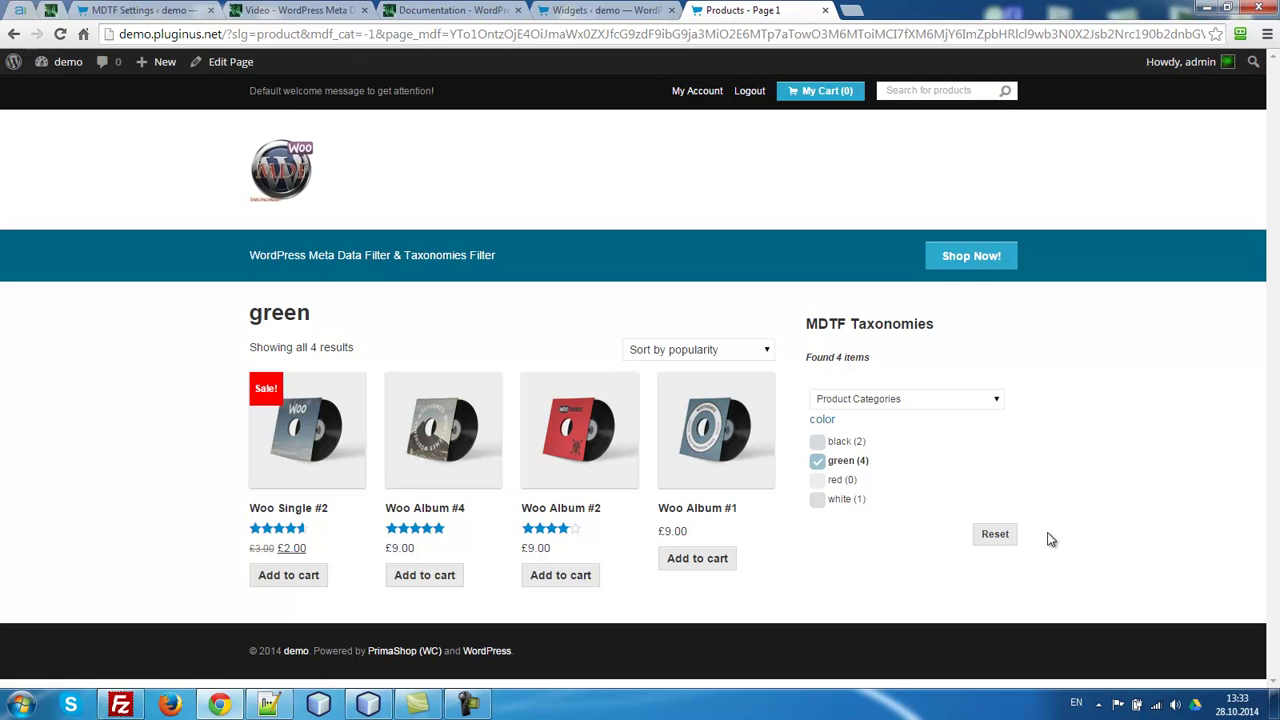
click(995, 536)
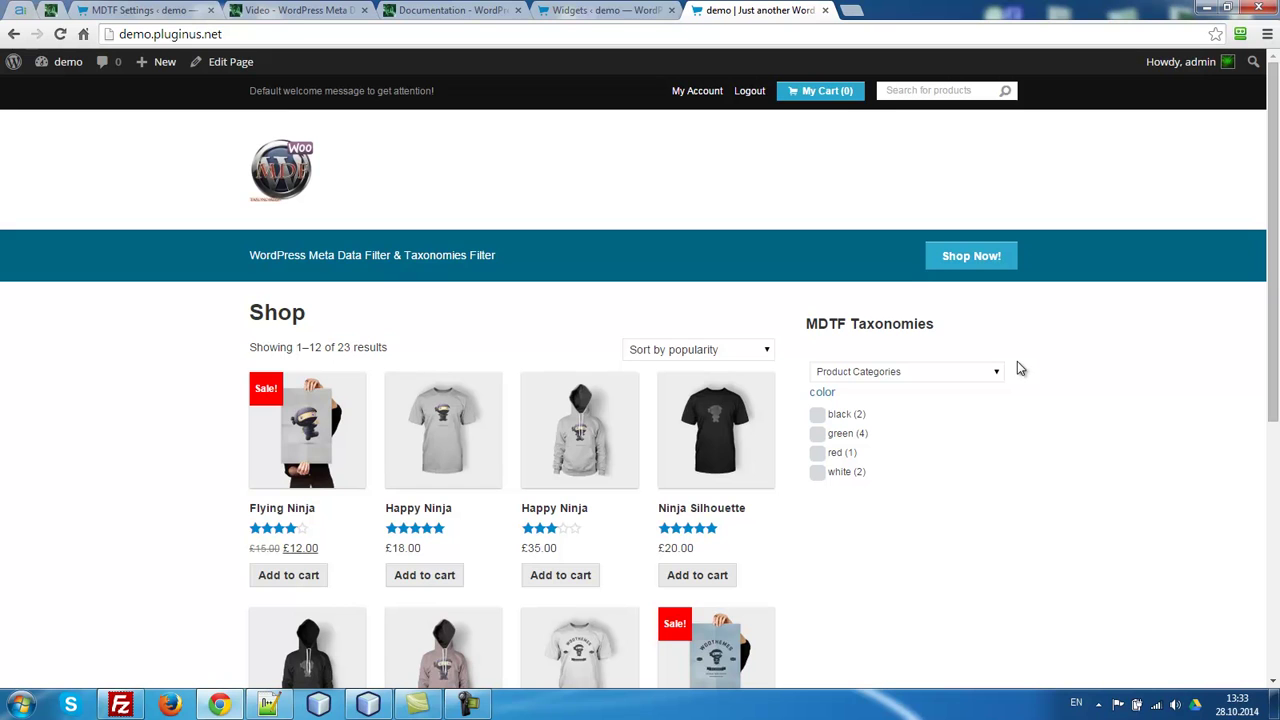
Check the Reset custom link value in a separate tab of the MDTF Settings, and close that tab
click(605, 10)
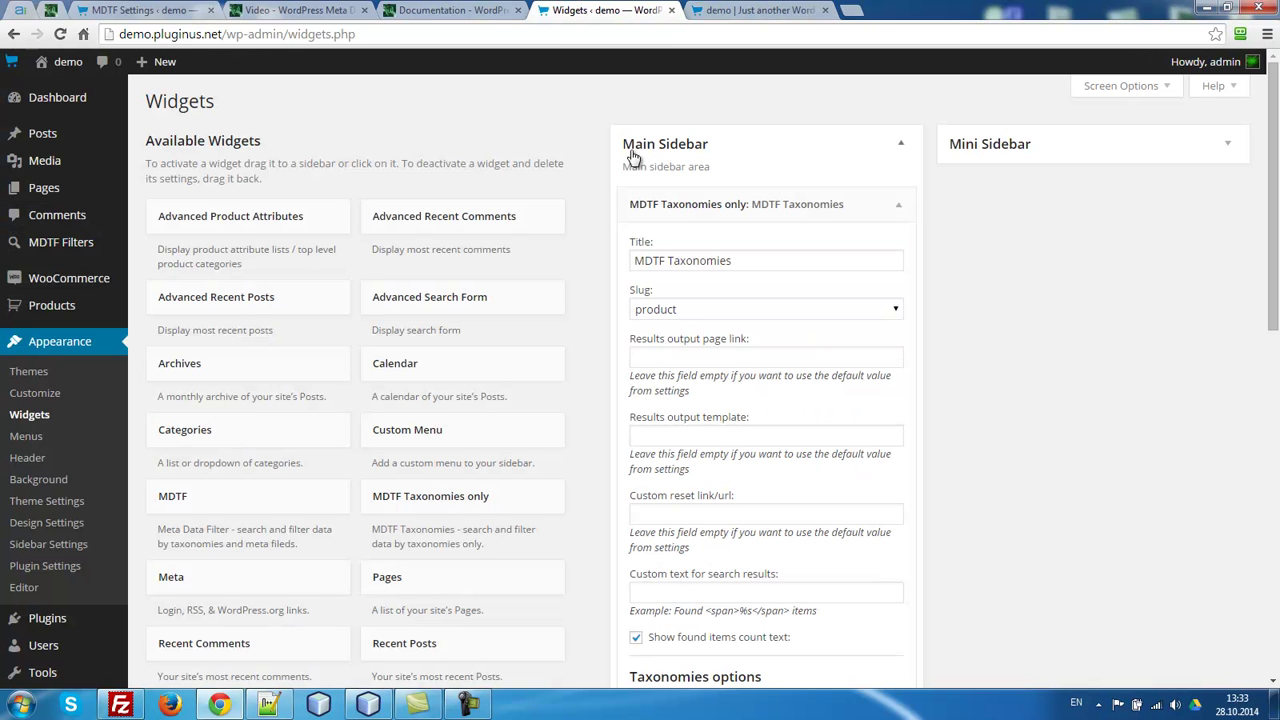
mouse_move(52, 242)
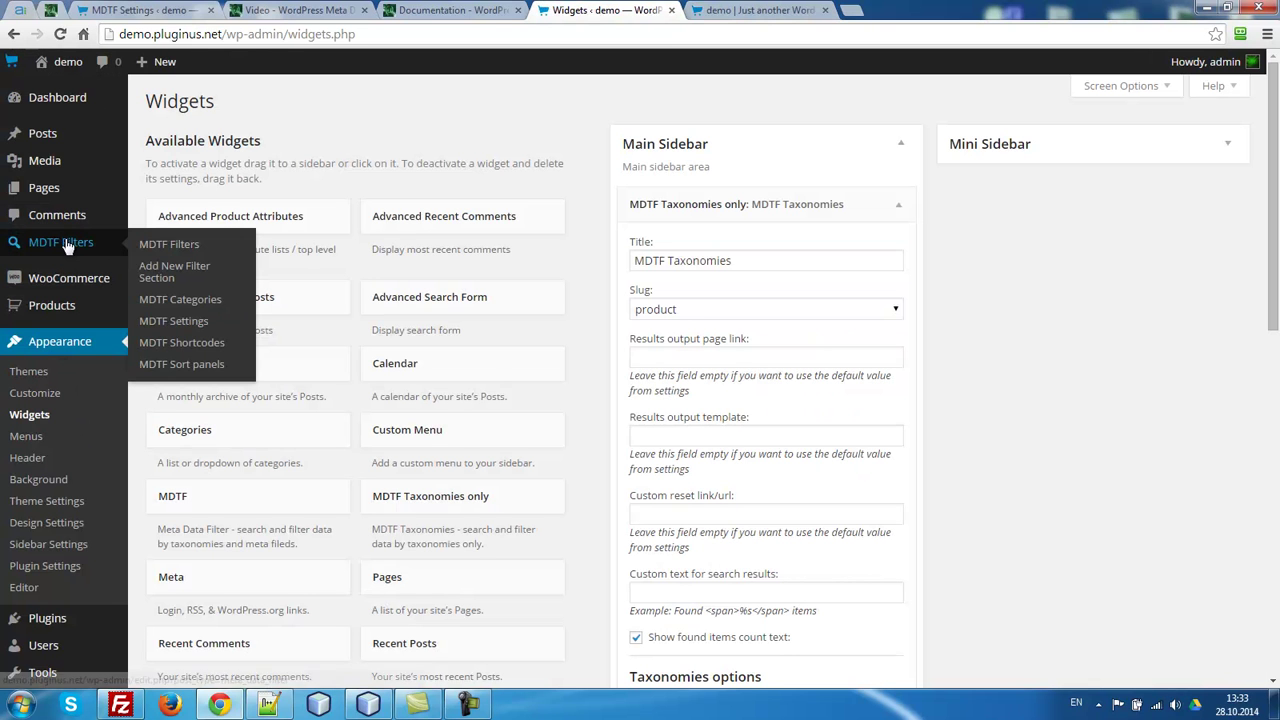
middle_click(178, 322)
click(922, 14)
scroll(600, 480, down, 5)
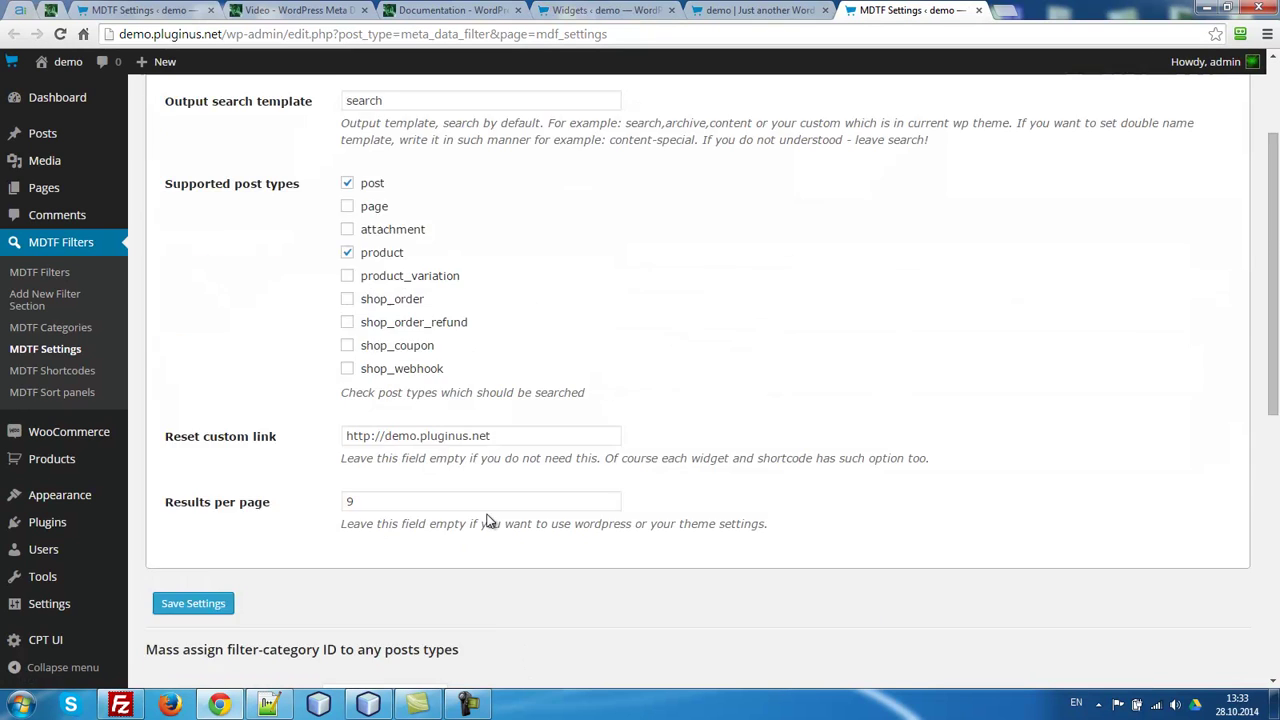
triple_click(532, 197)
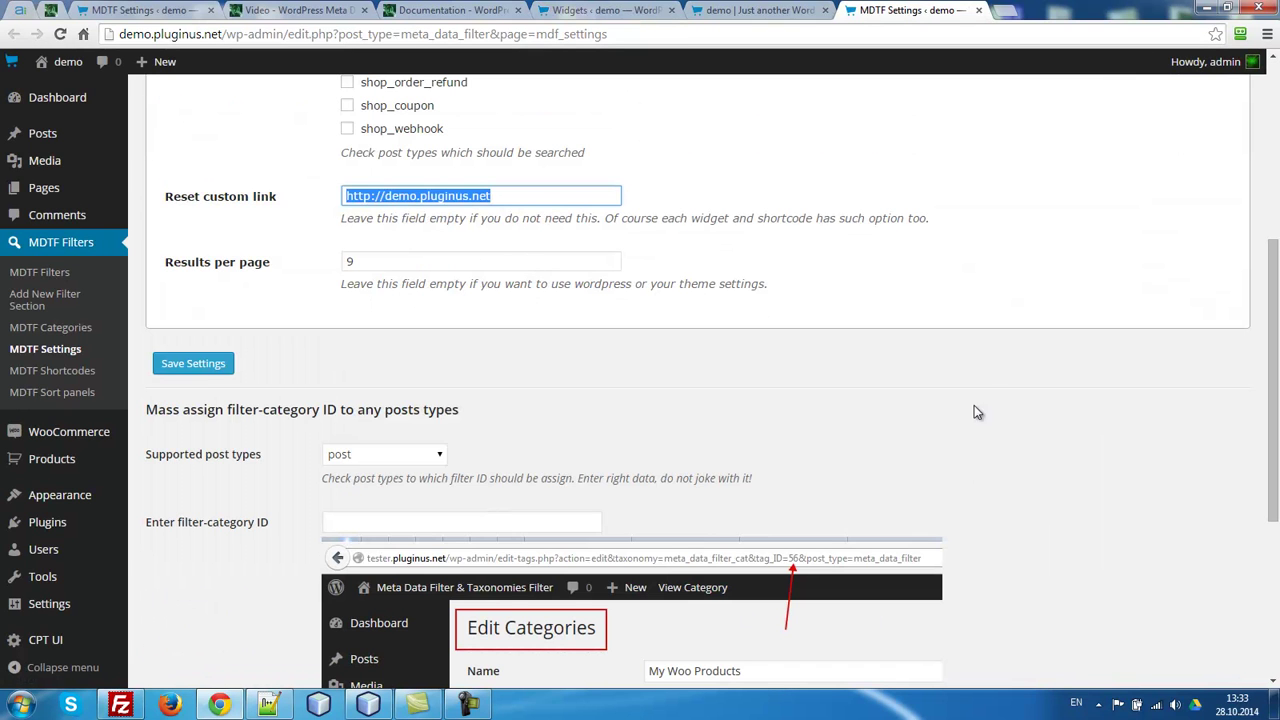
click(978, 10)
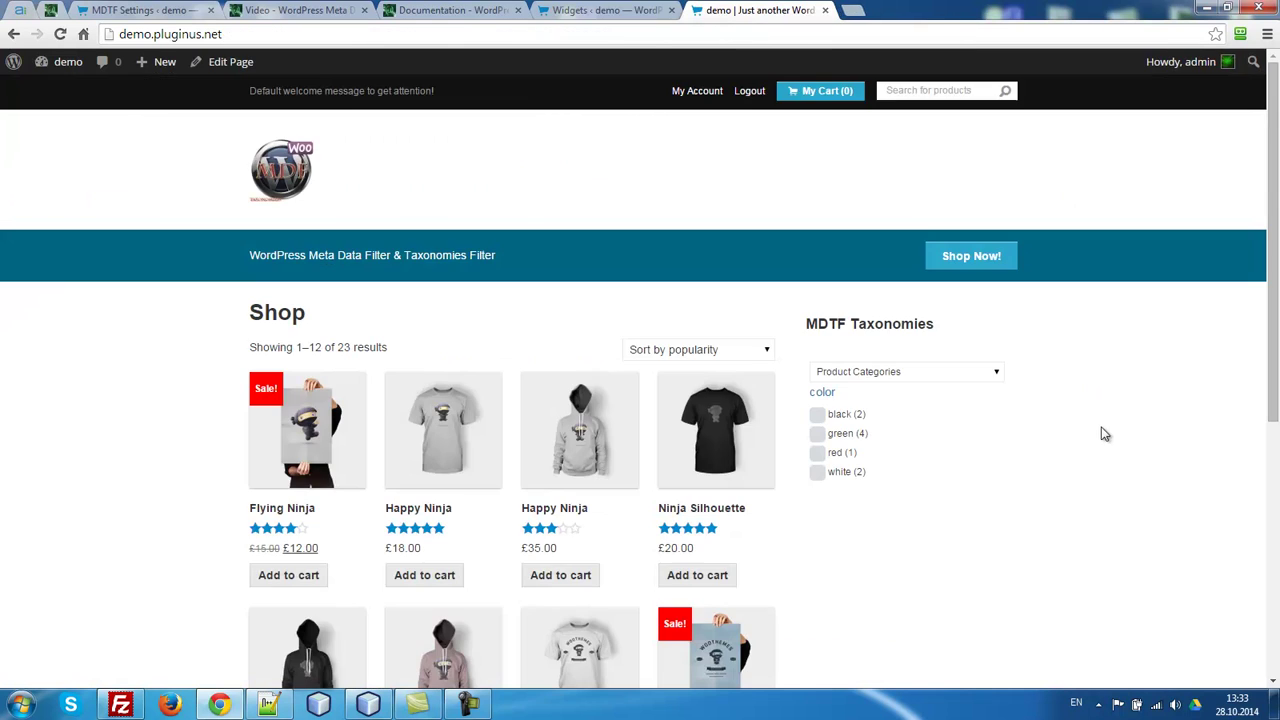
Set the widget's custom text for search results to "Found <span>%s</span> items" and save the widget
click(605, 10)
scroll(1033, 485, down, 3)
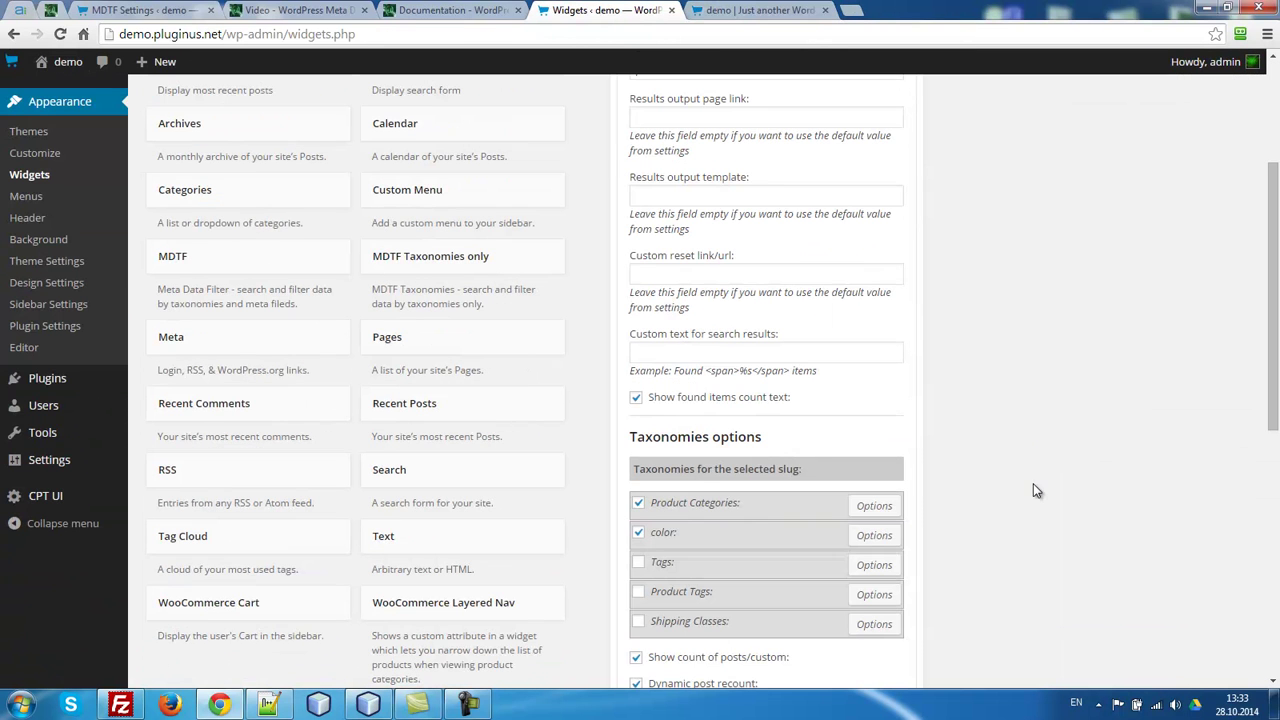
click(767, 279)
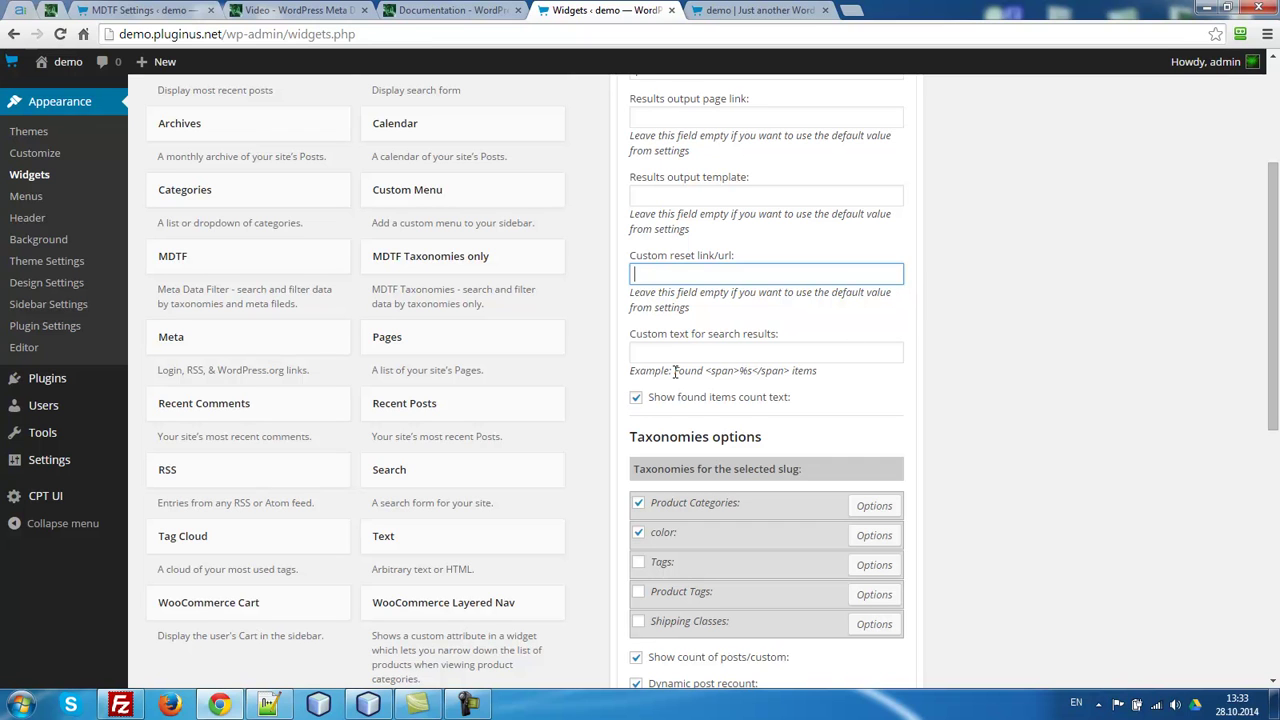
drag(675, 372, 860, 370)
key(ctrl+c)
click(706, 353)
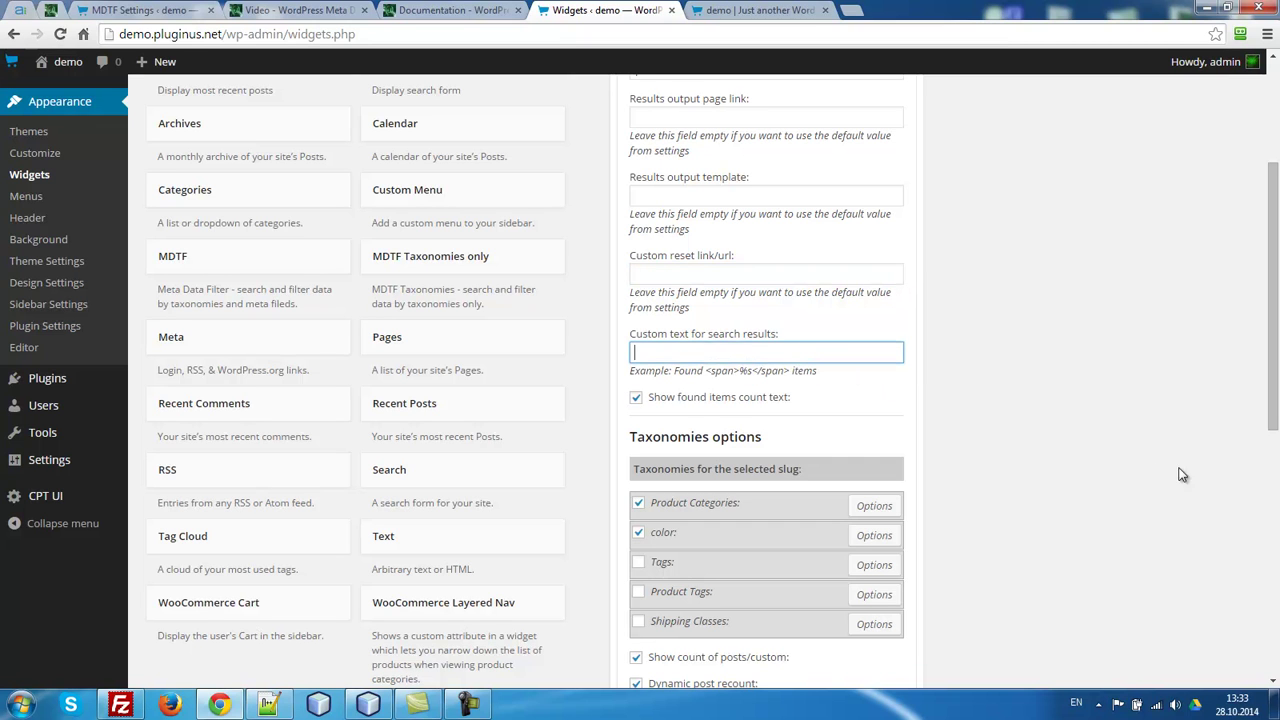
key(ctrl+v)
scroll(1155, 465, down, 5)
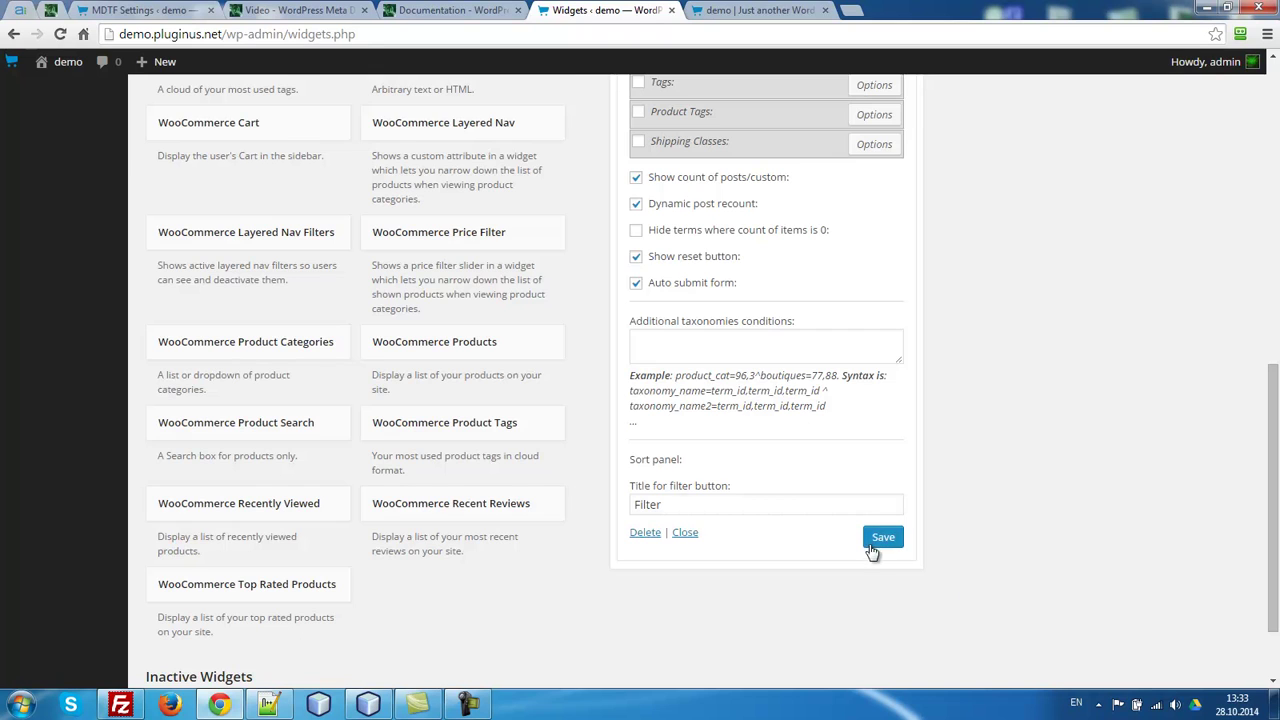
click(883, 534)
Reload the shop page, filter by the color black to check the found items text and category options, and reset the filter
click(760, 10)
mouse_move(790, 92)
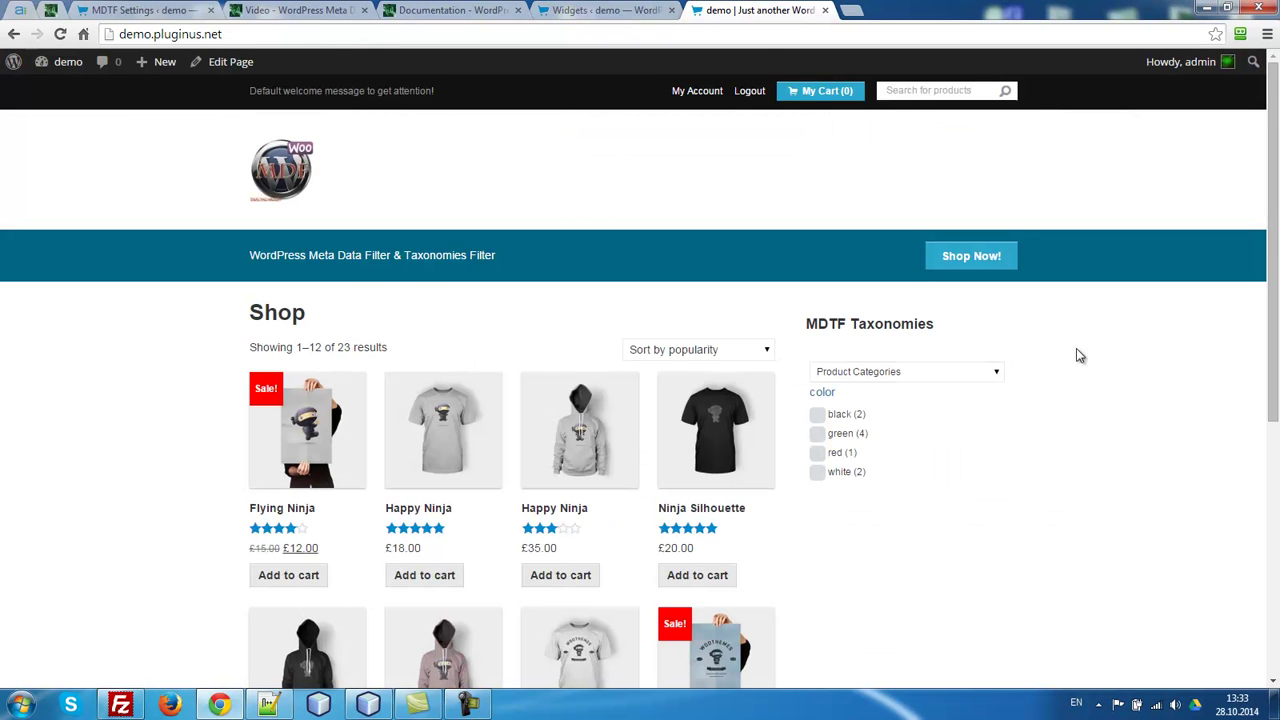
key(F5)
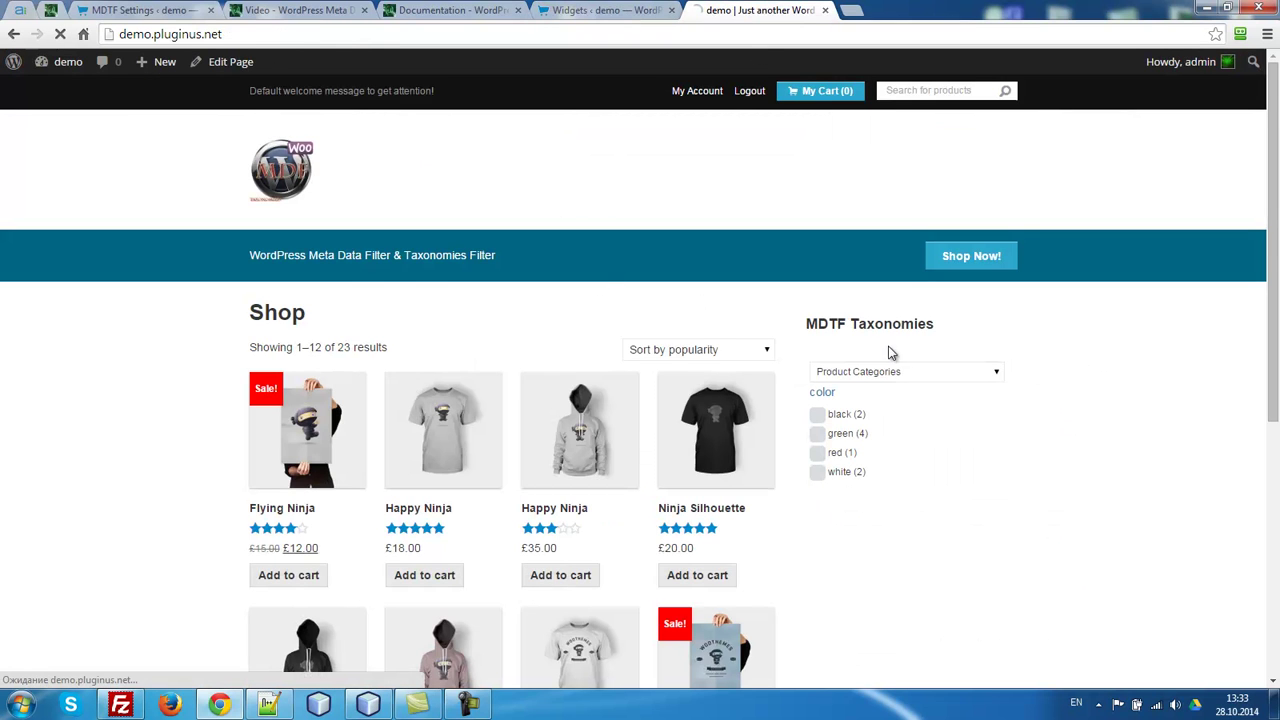
click(817, 414)
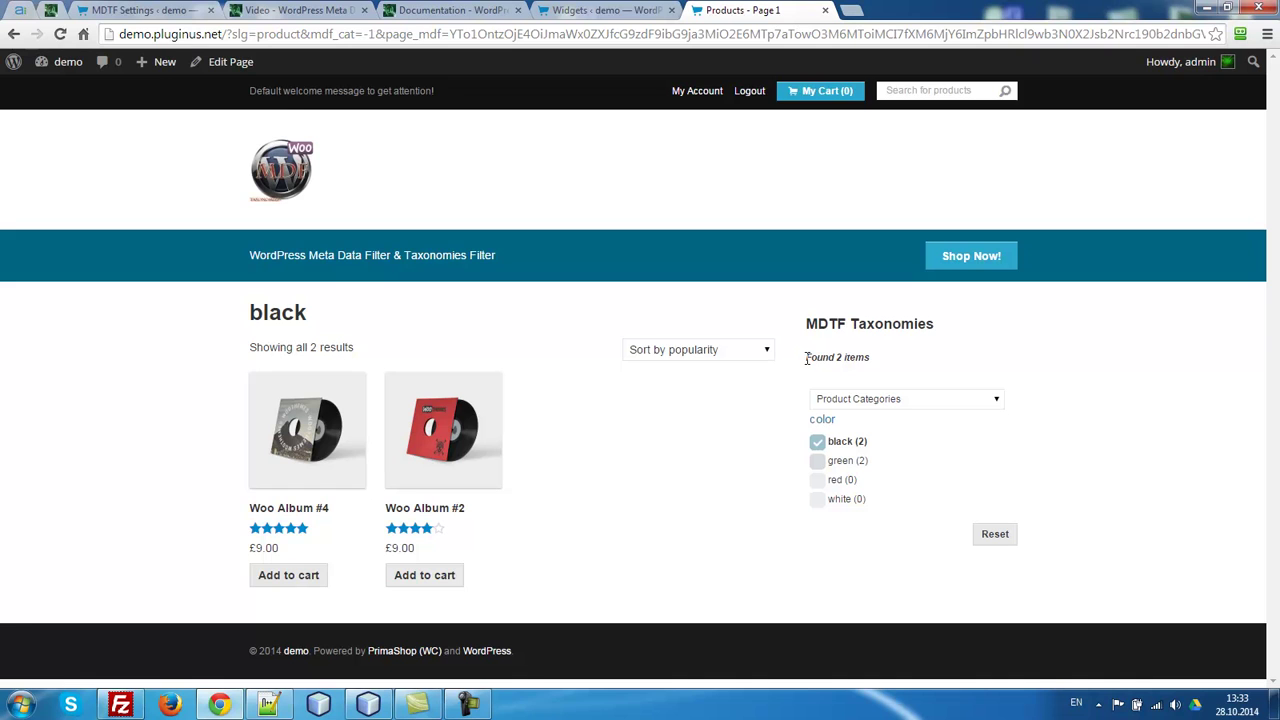
drag(804, 358, 1144, 381)
click(996, 399)
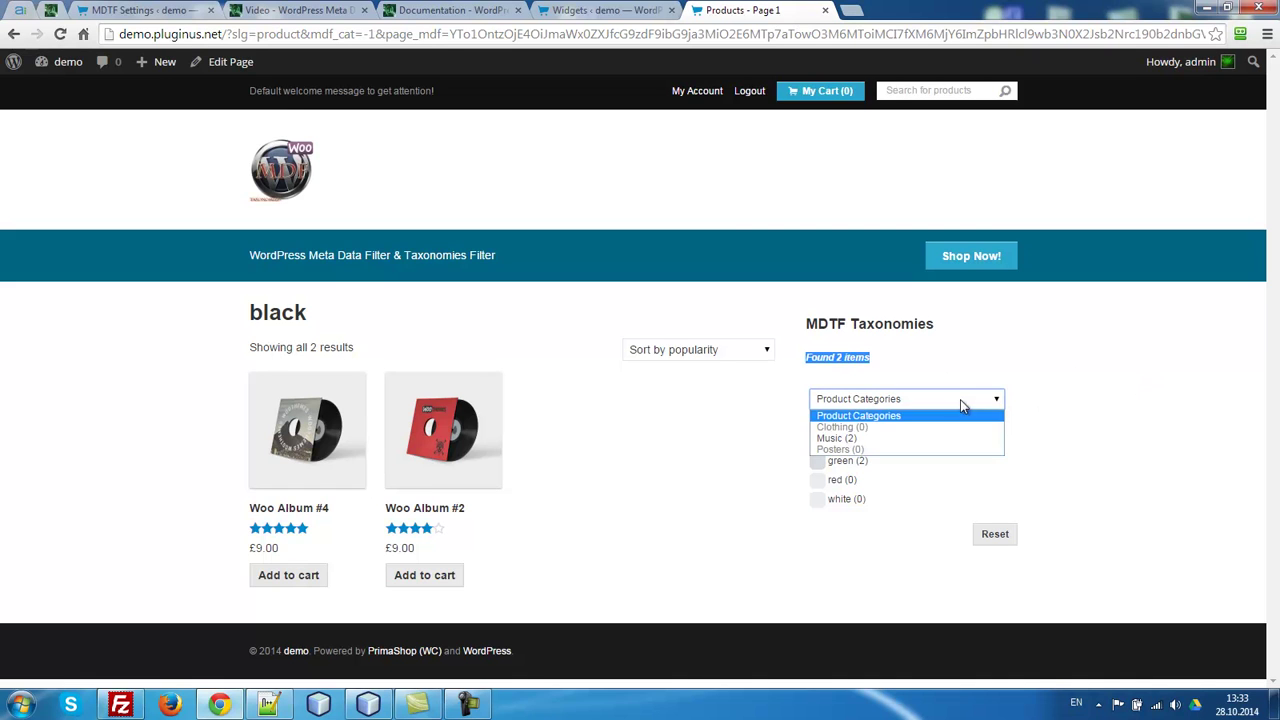
click(1166, 453)
click(995, 533)
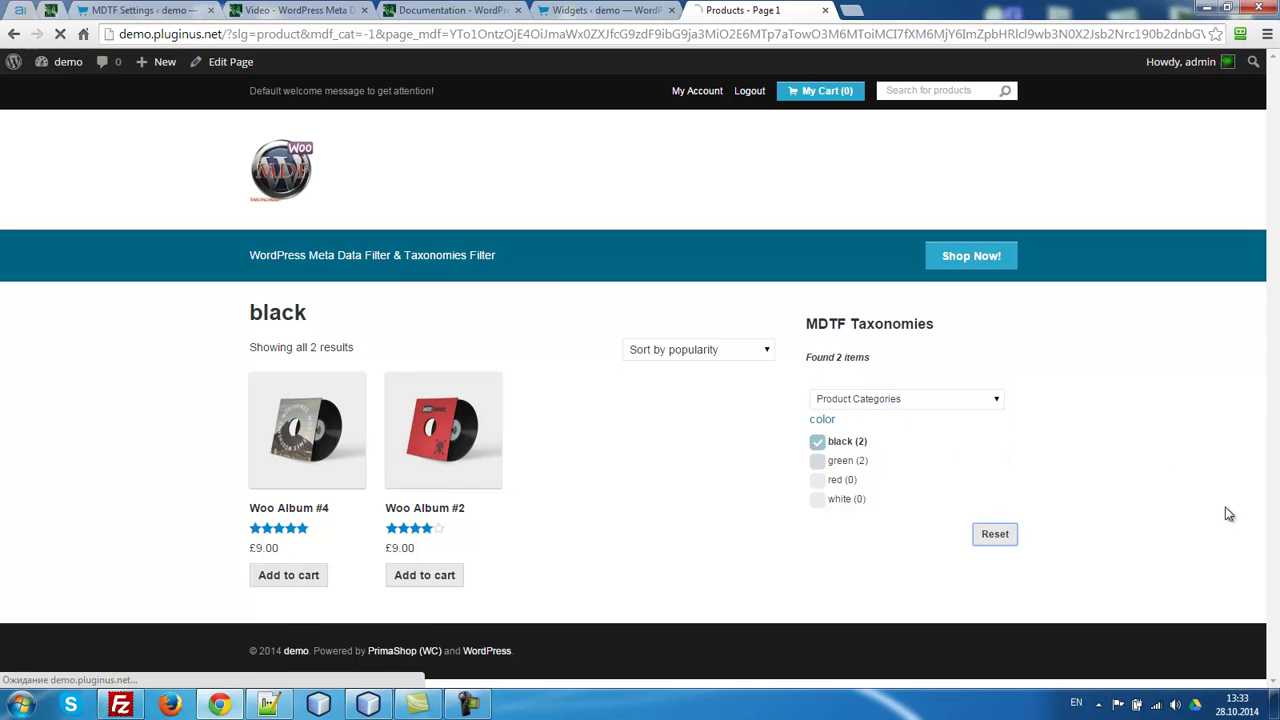
Filter the shop's products by the Music category and the color red
click(930, 373)
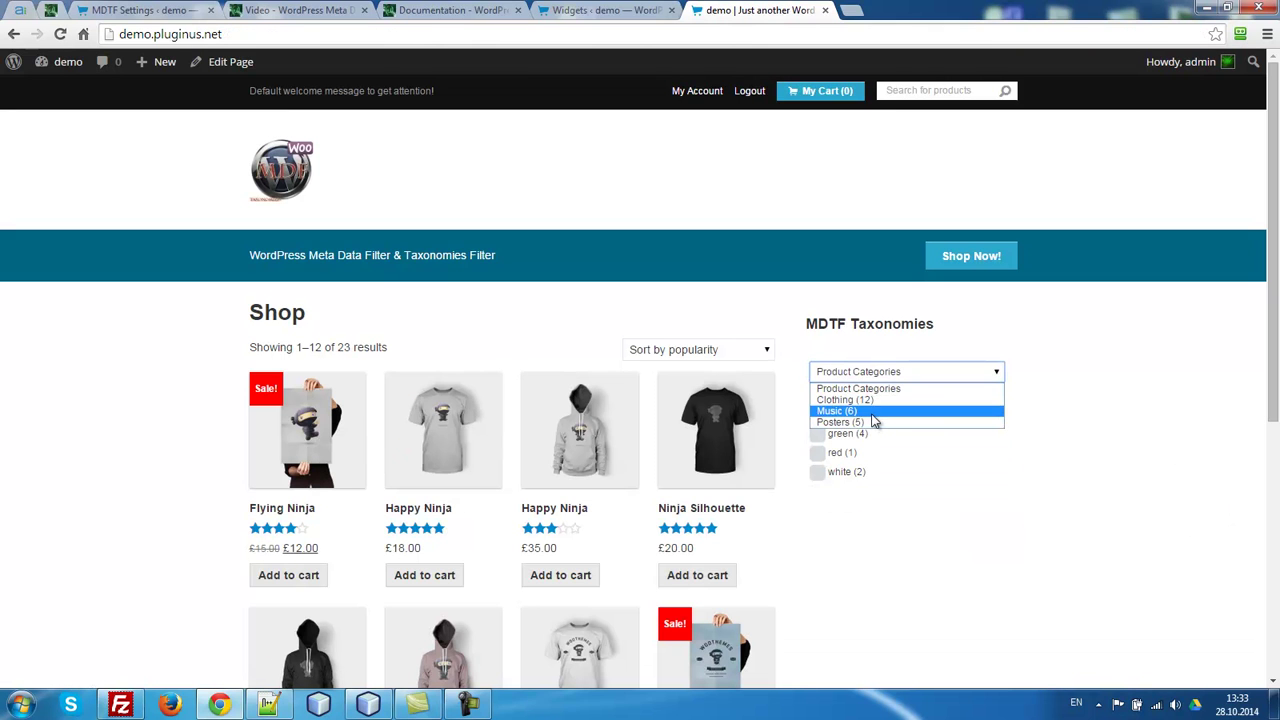
click(875, 407)
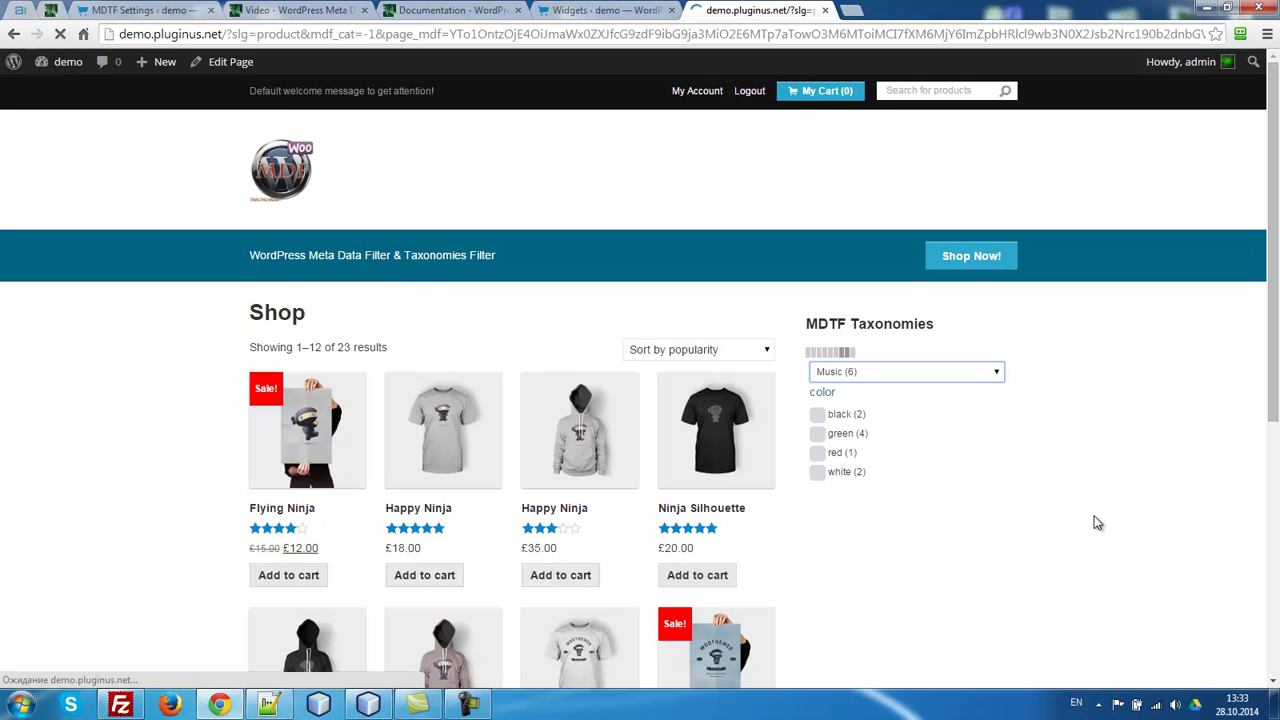
click(817, 503)
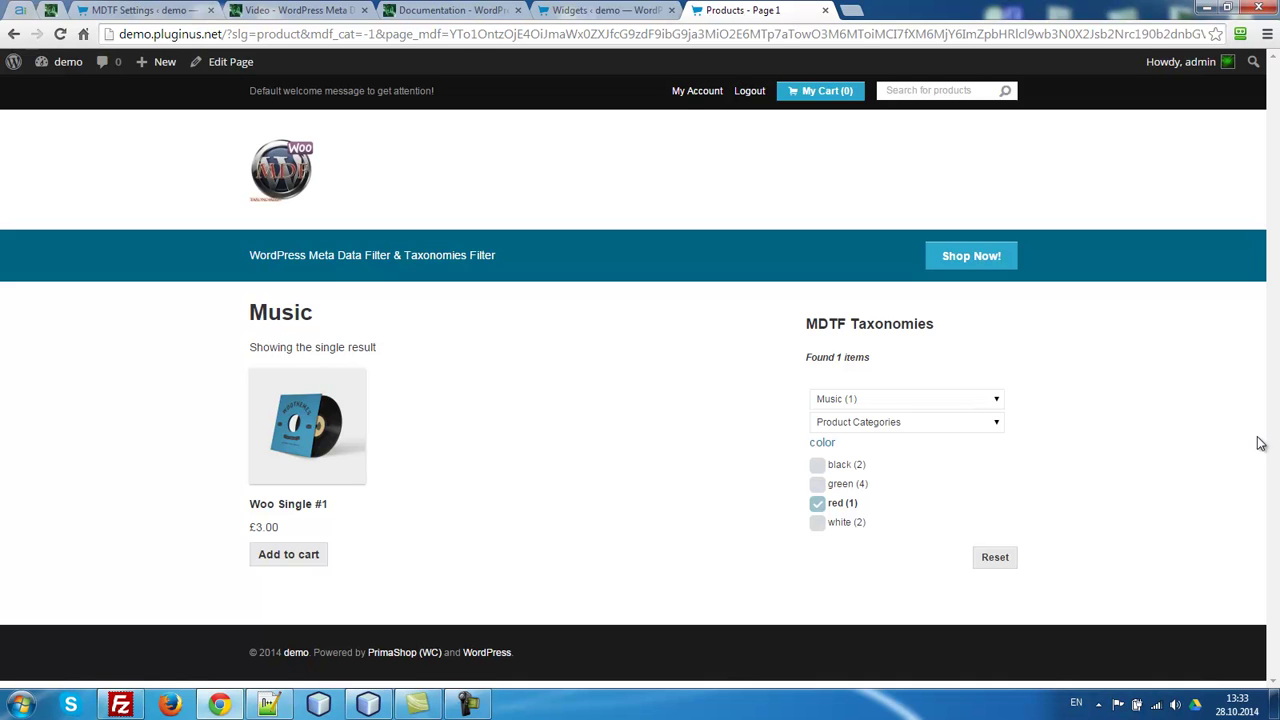
Return to the widget's settings on the Widgets page and turn off Auto submit form
key(ctrl+shift+Tab)
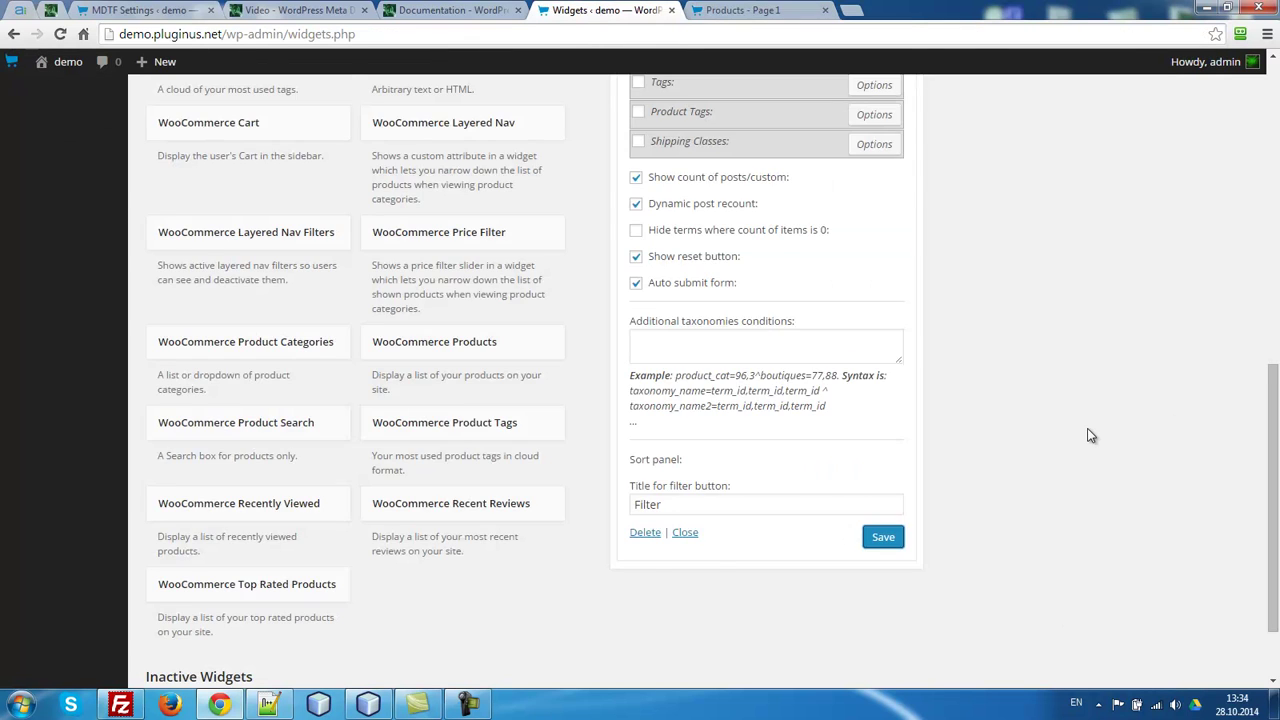
scroll(1090, 436, up, 3)
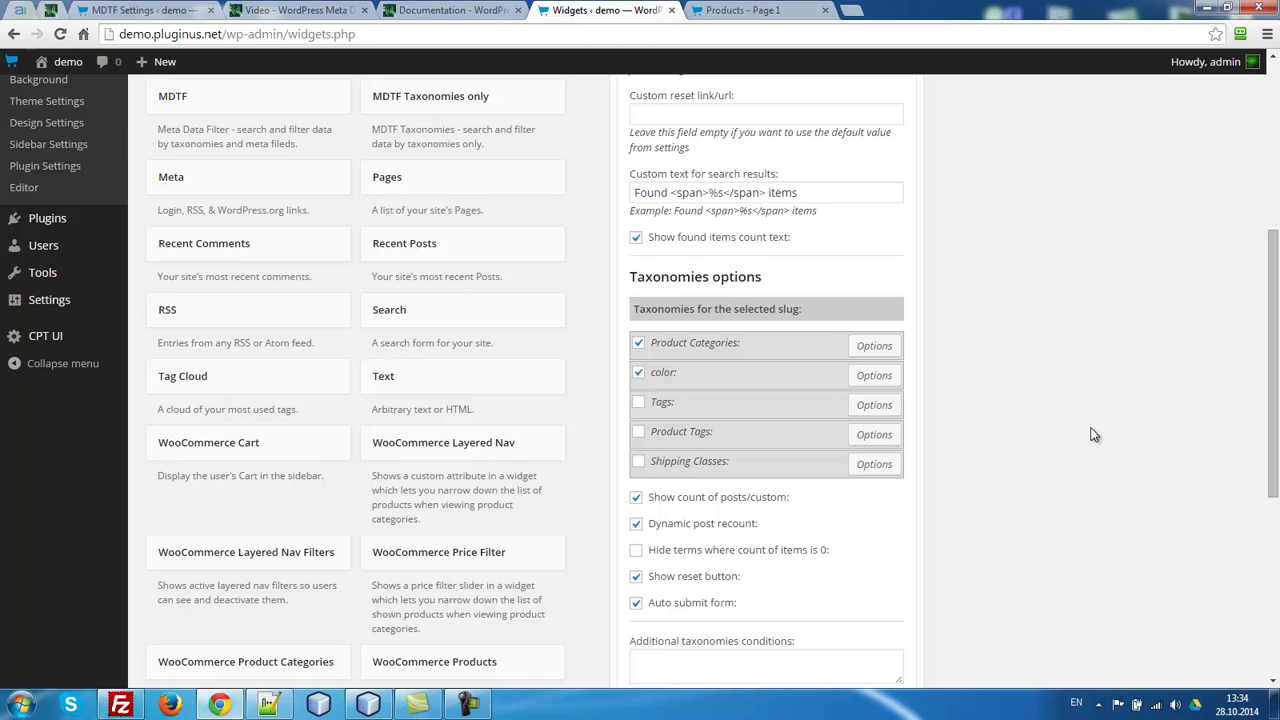
scroll(1043, 483, down, 2)
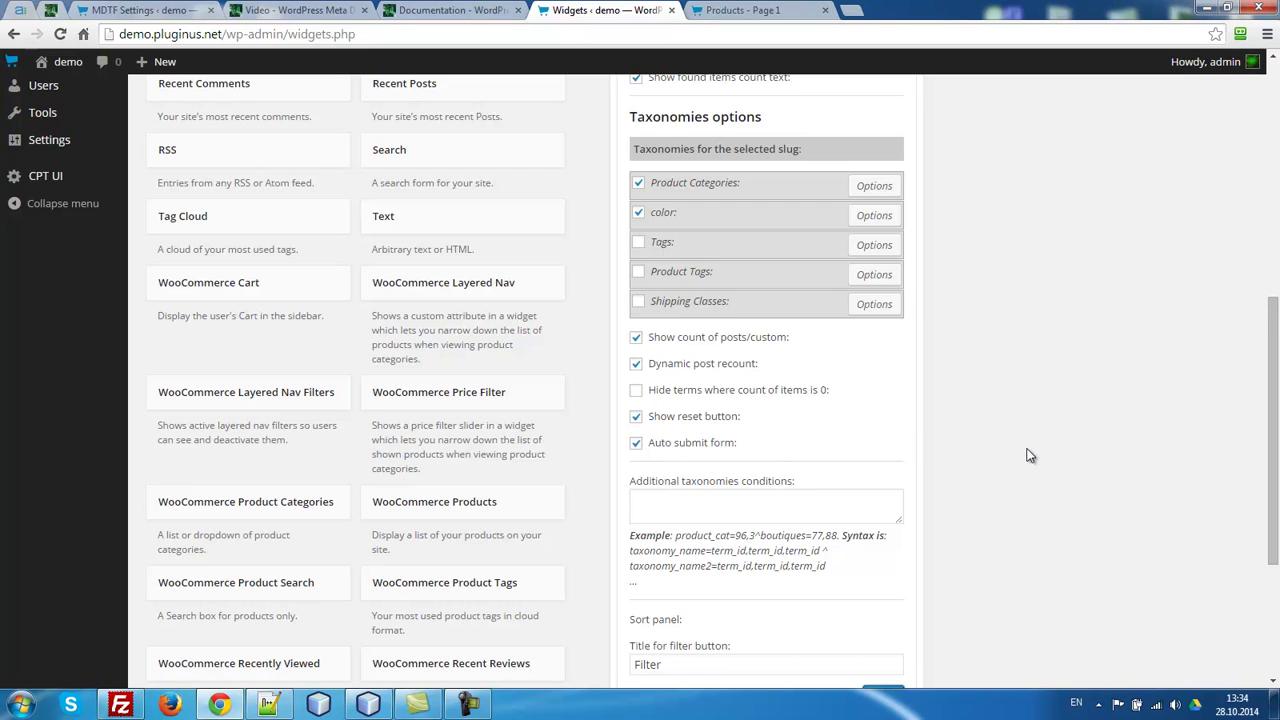
click(637, 443)
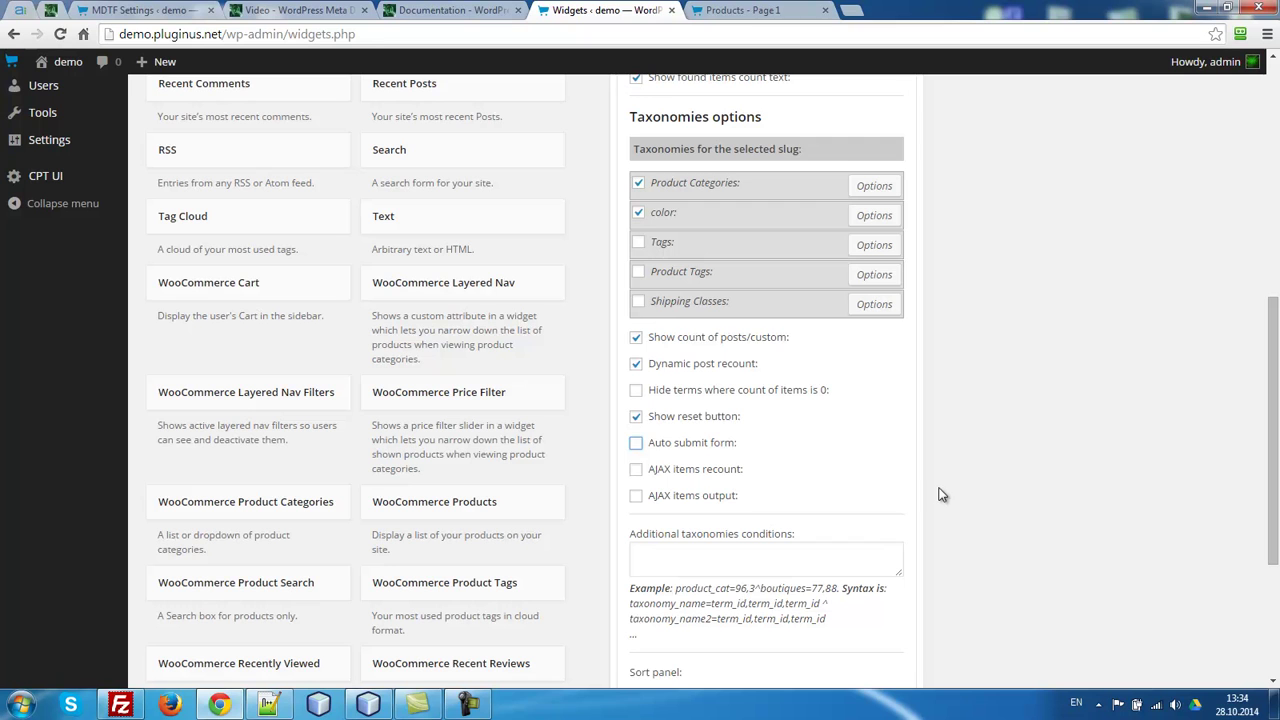
Turn on AJAX items recount and AJAX items output for the MDTF Taxonomies only widget and save it
click(636, 471)
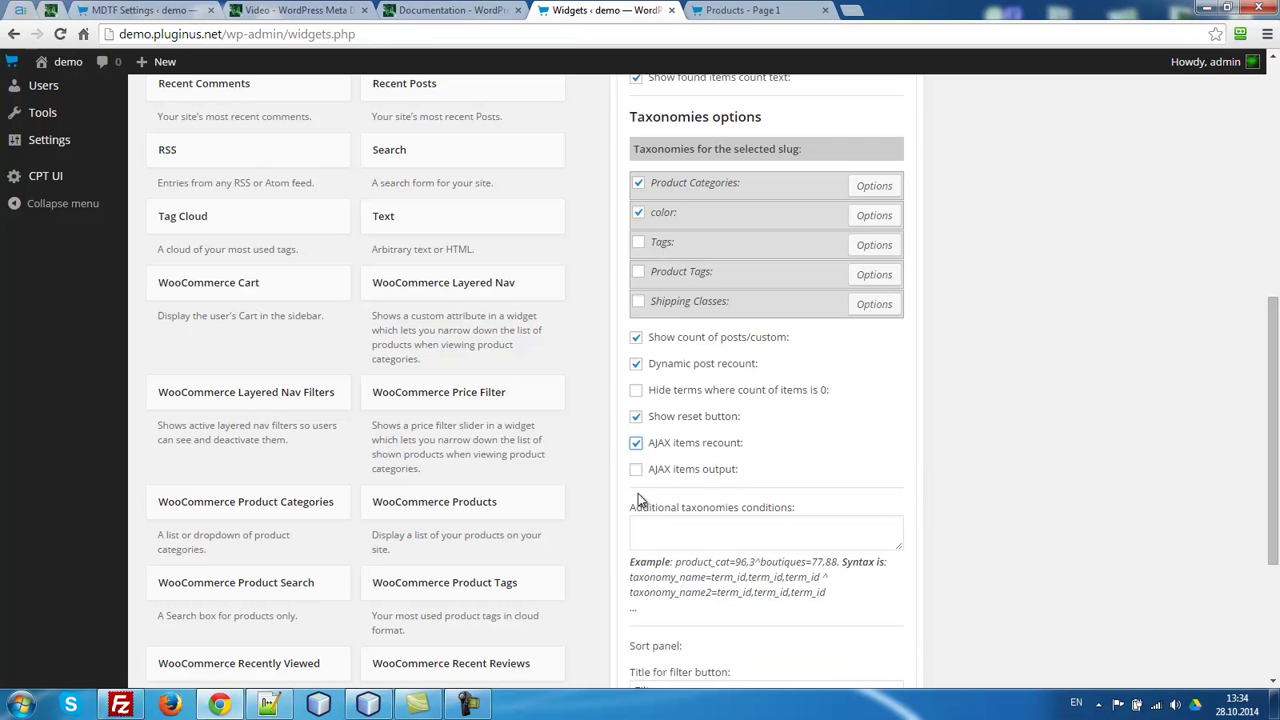
click(636, 469)
scroll(912, 555, down, 3)
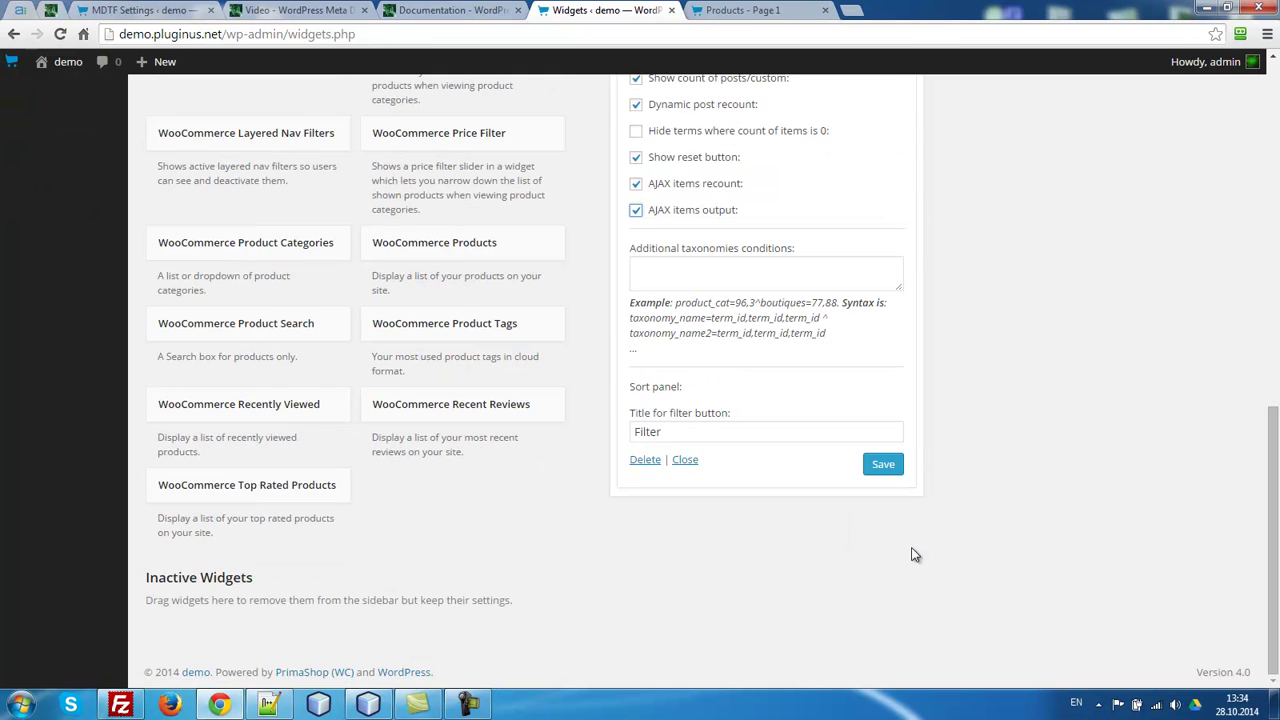
click(885, 466)
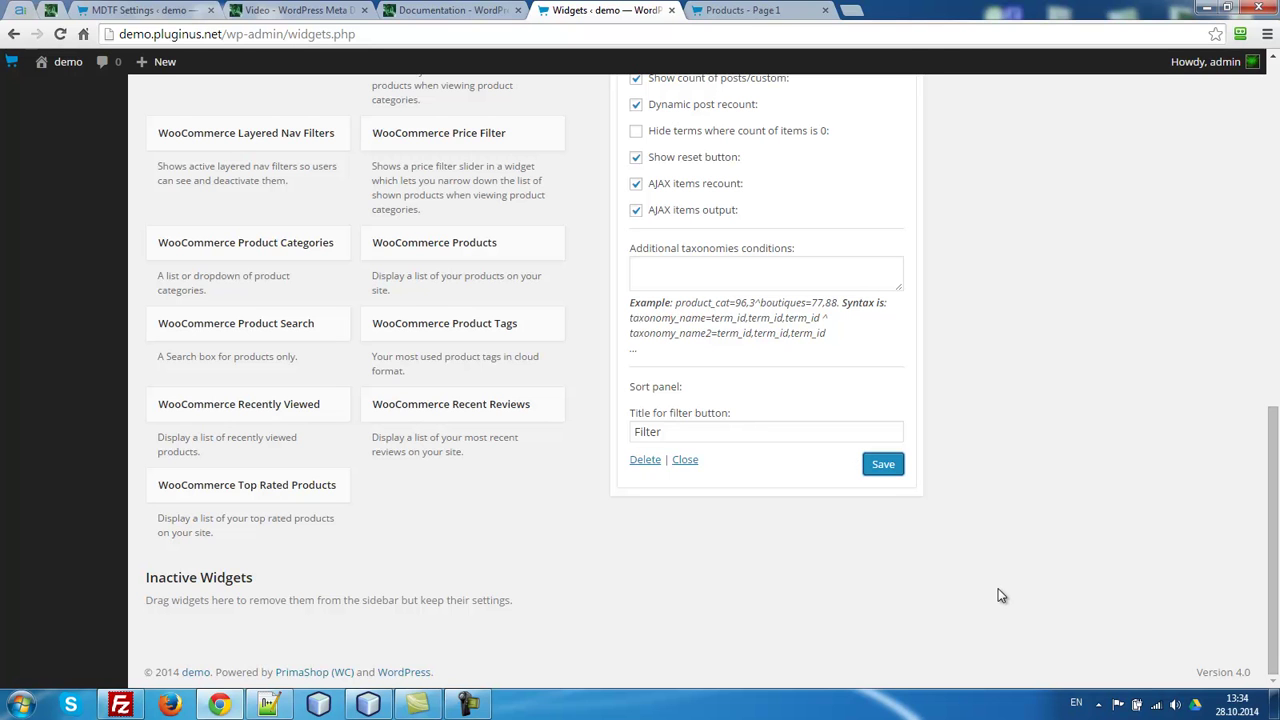
click(887, 472)
Open the MDTF Settings and check the WooCommerce options, including the one for making the shop page AJAXED
scroll(462, 481, up, 15)
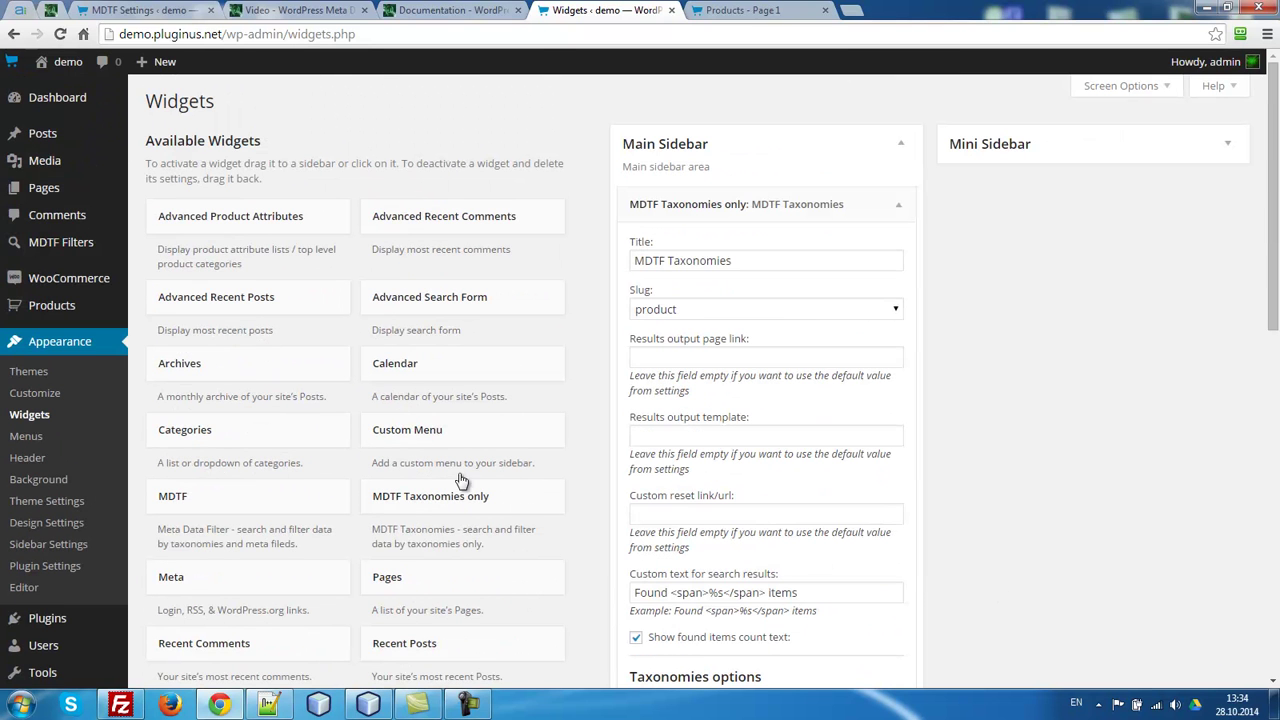
mouse_move(56, 243)
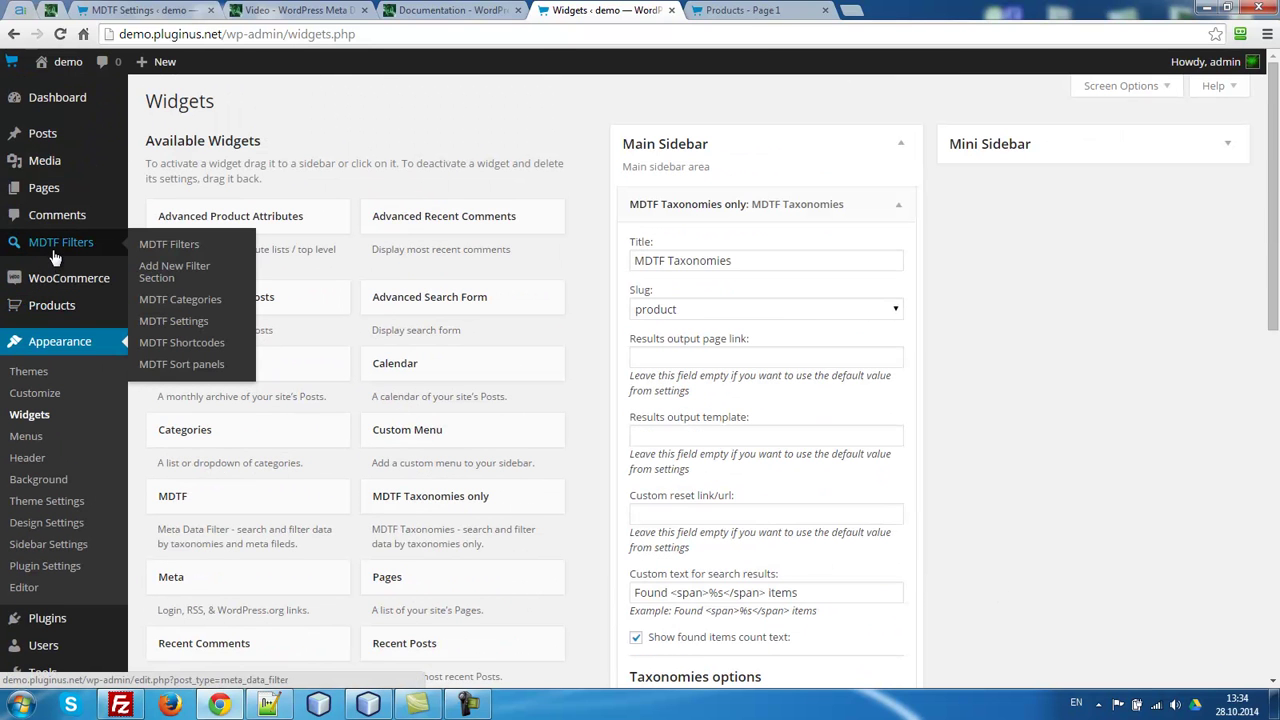
click(172, 321)
click(419, 137)
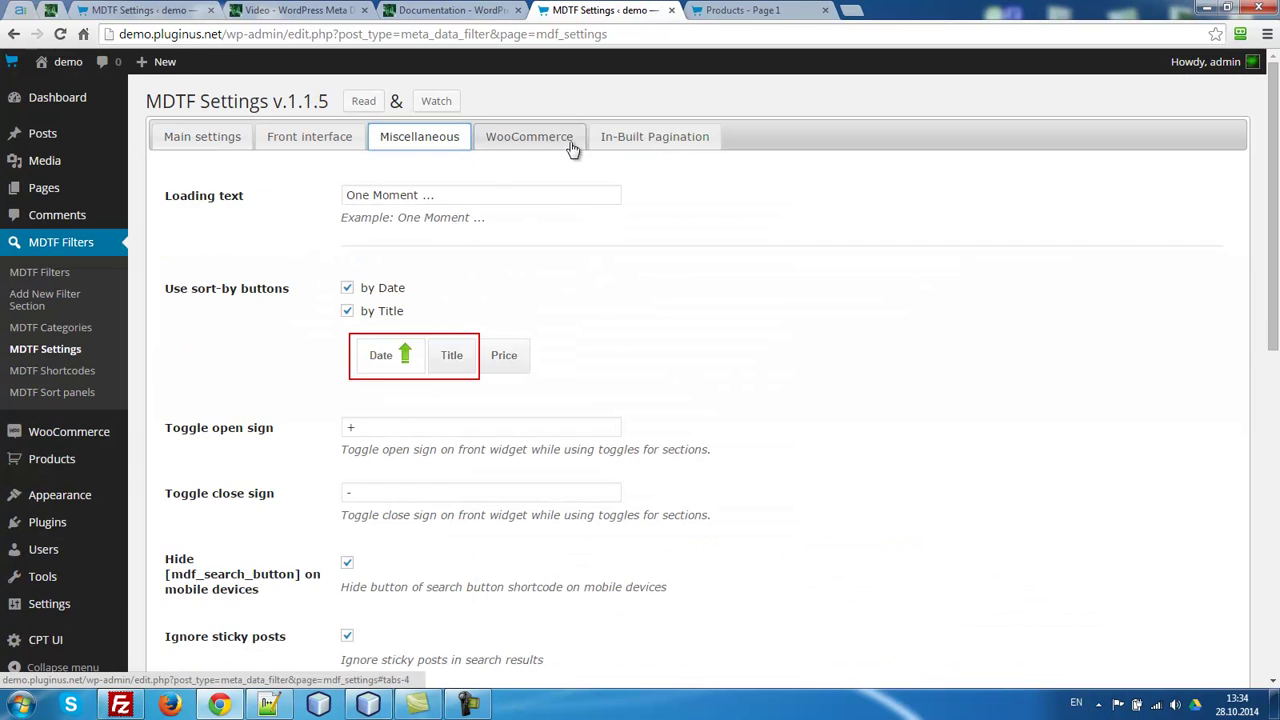
click(529, 137)
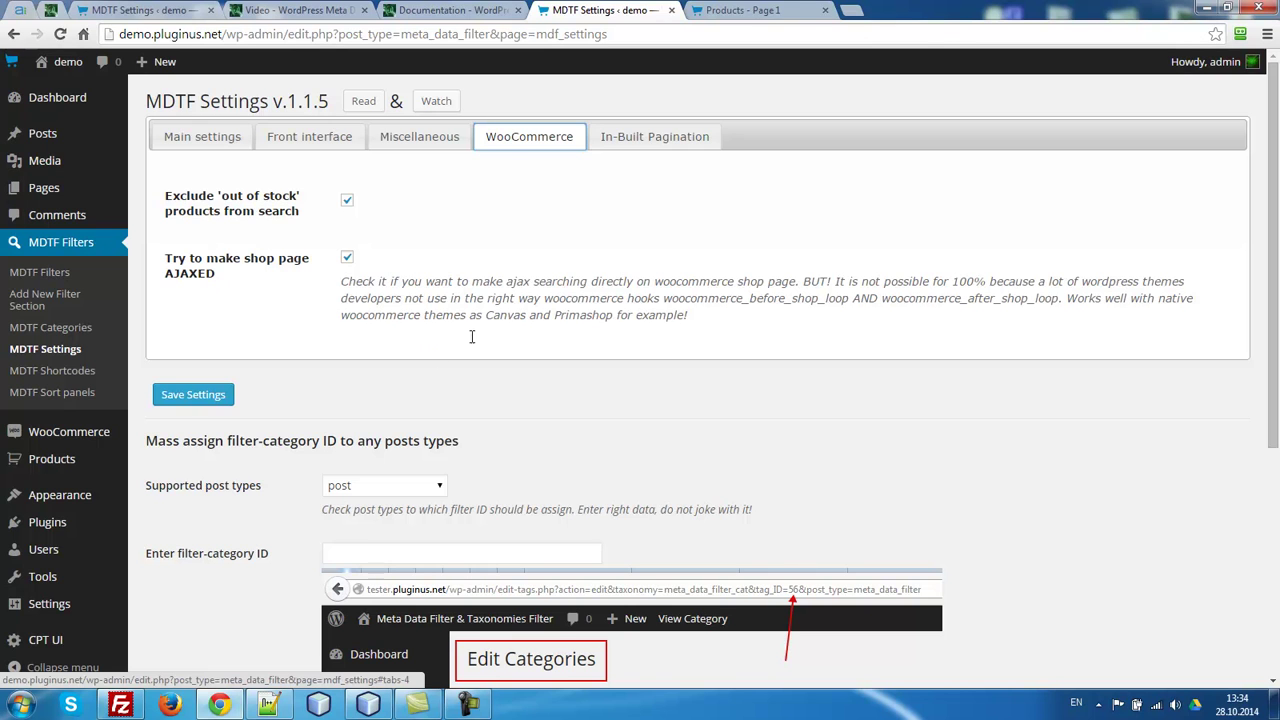
Load the shop's home page, filter the products by the color green, and check the default sorting options
click(730, 10)
click(272, 165)
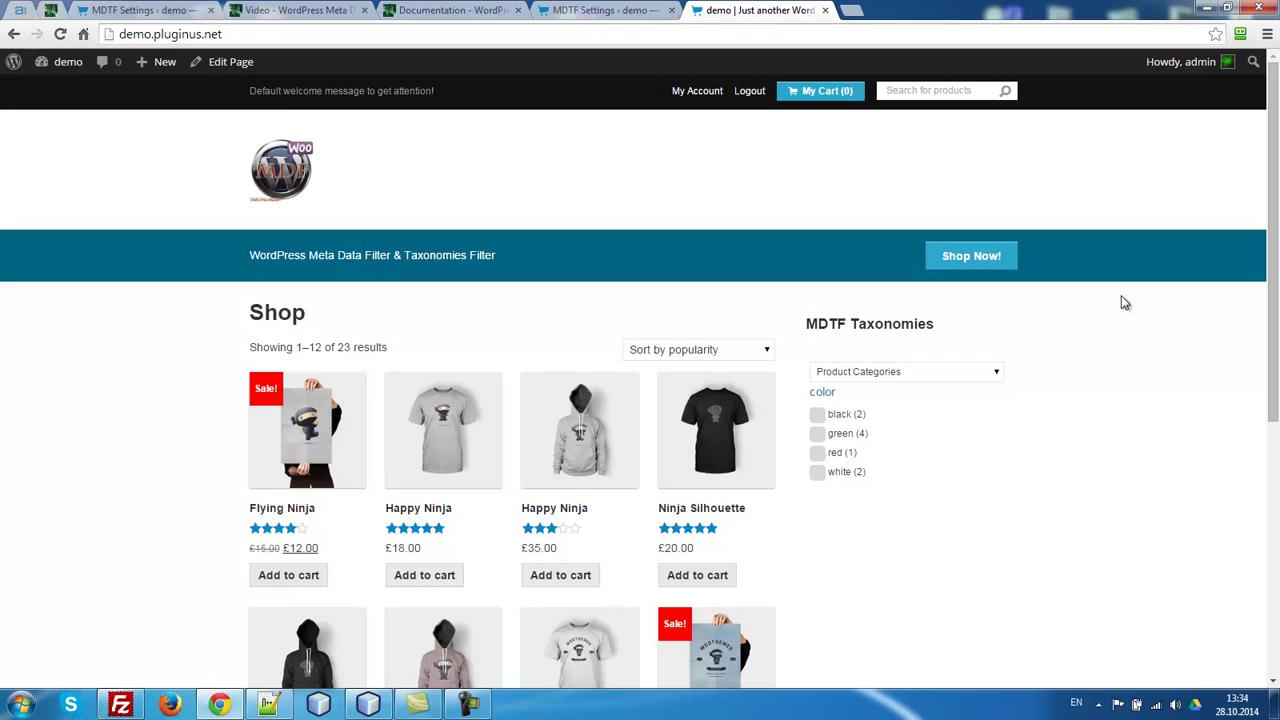
click(817, 433)
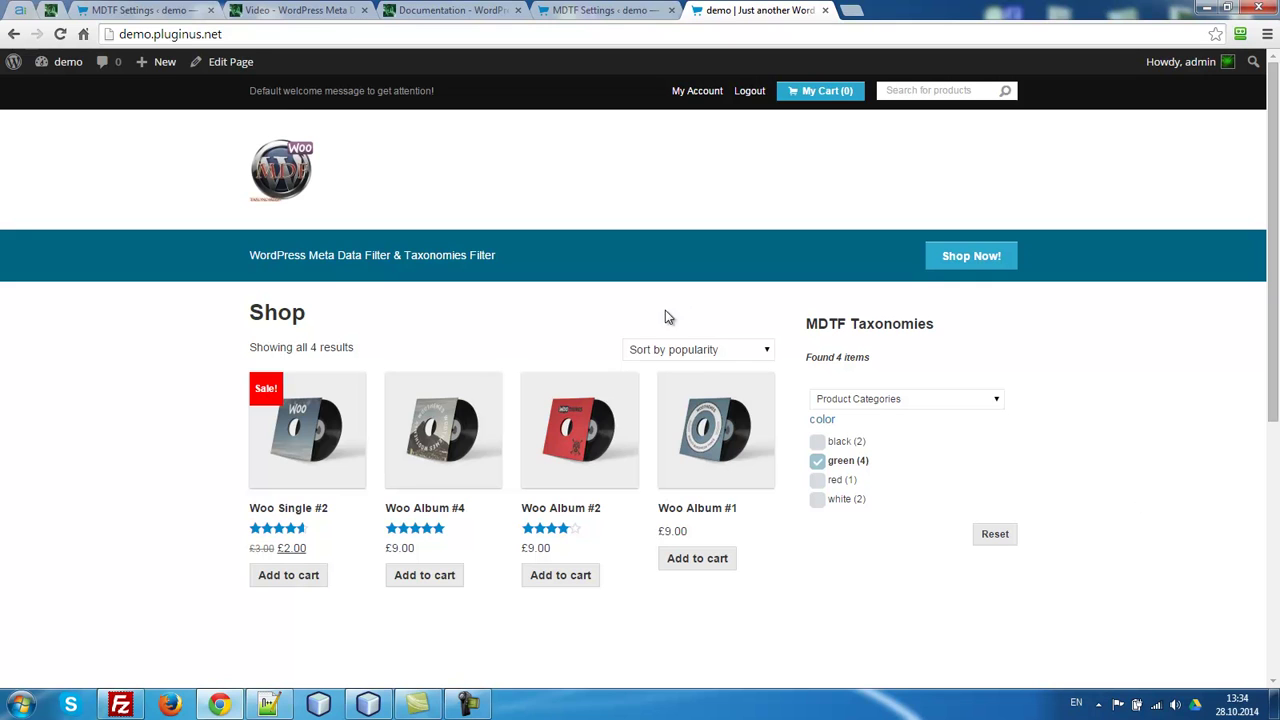
click(672, 352)
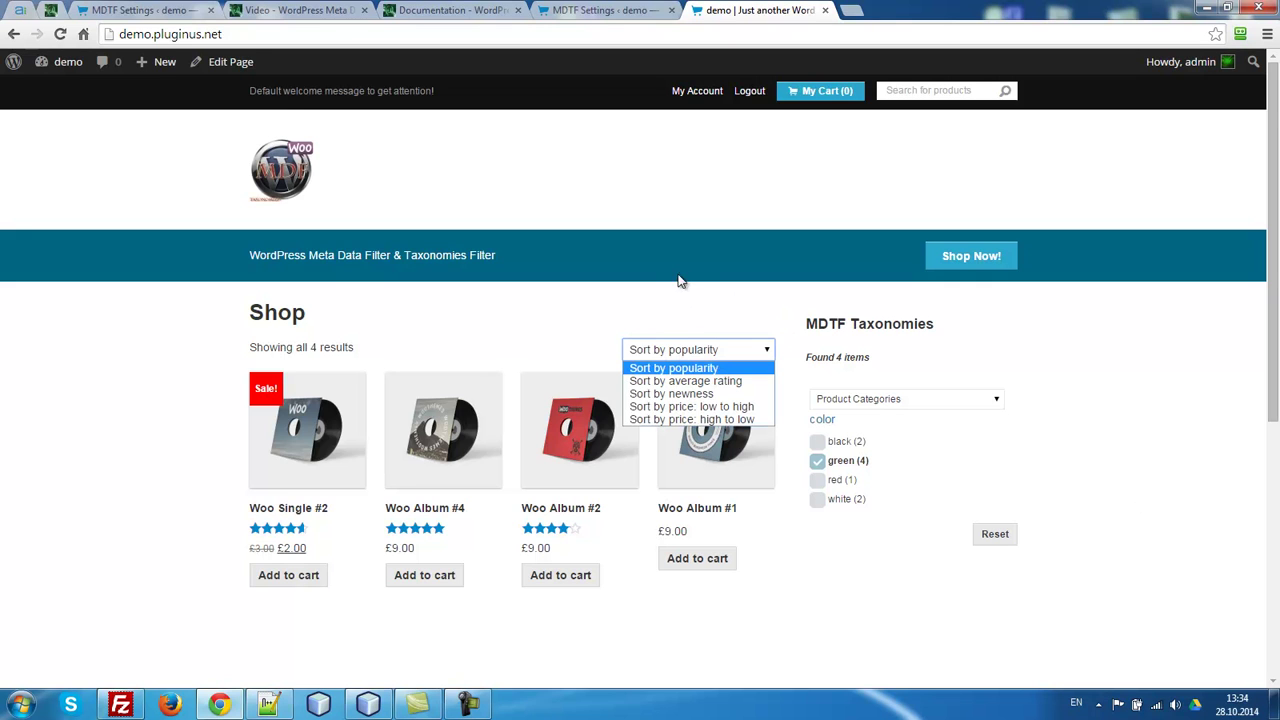
click(557, 268)
Create a new MDTF sort panel titled "panel 1" and turn on Show results taxonomies navigation
key(ctrl+shift+Tab)
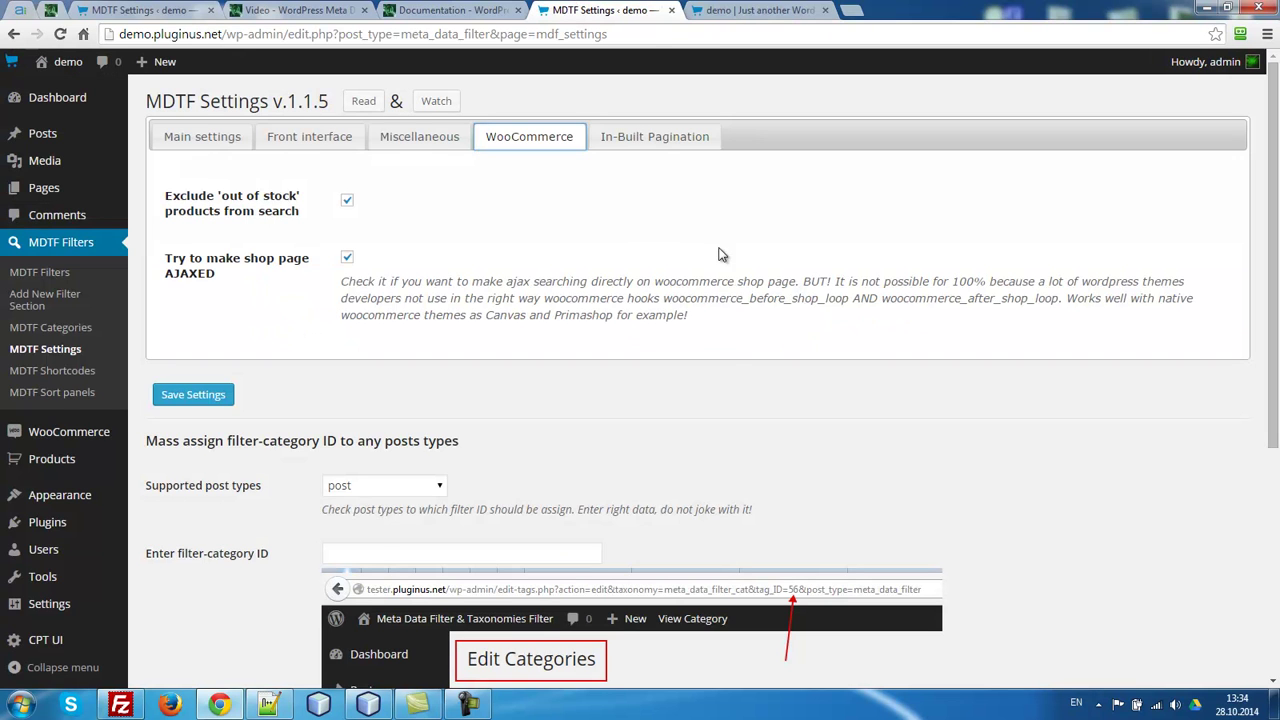
click(52, 392)
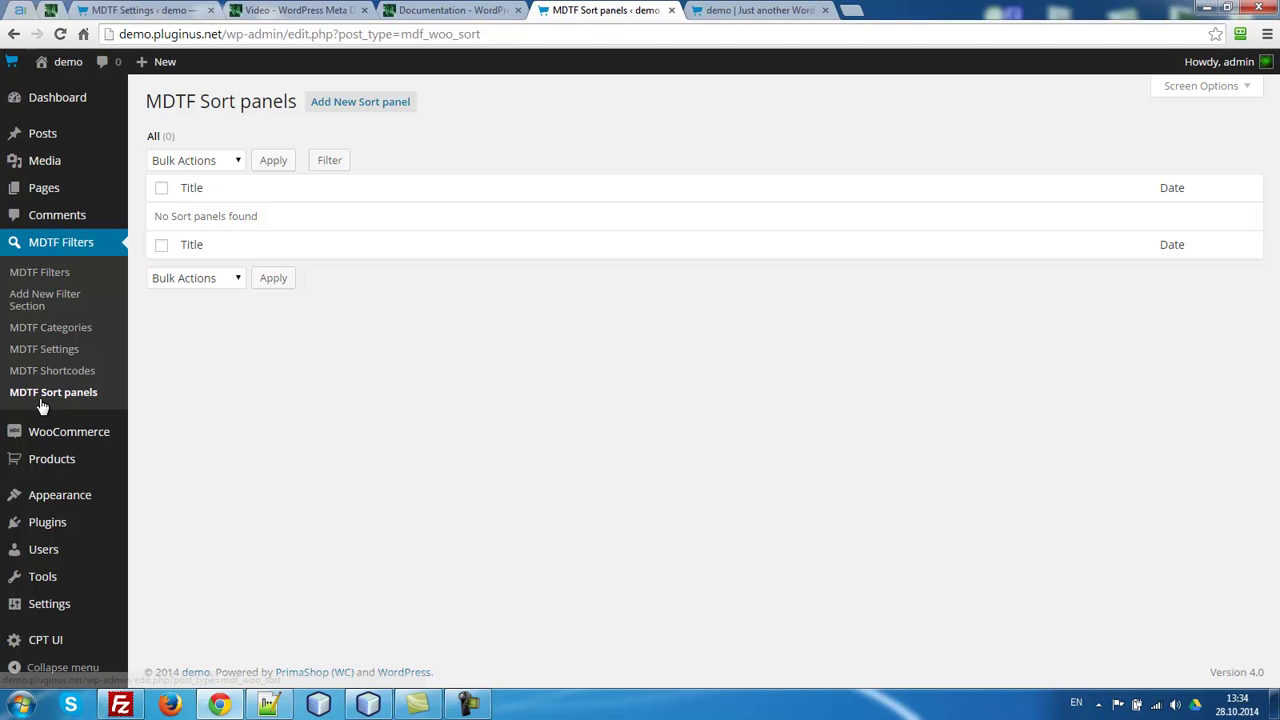
click(362, 101)
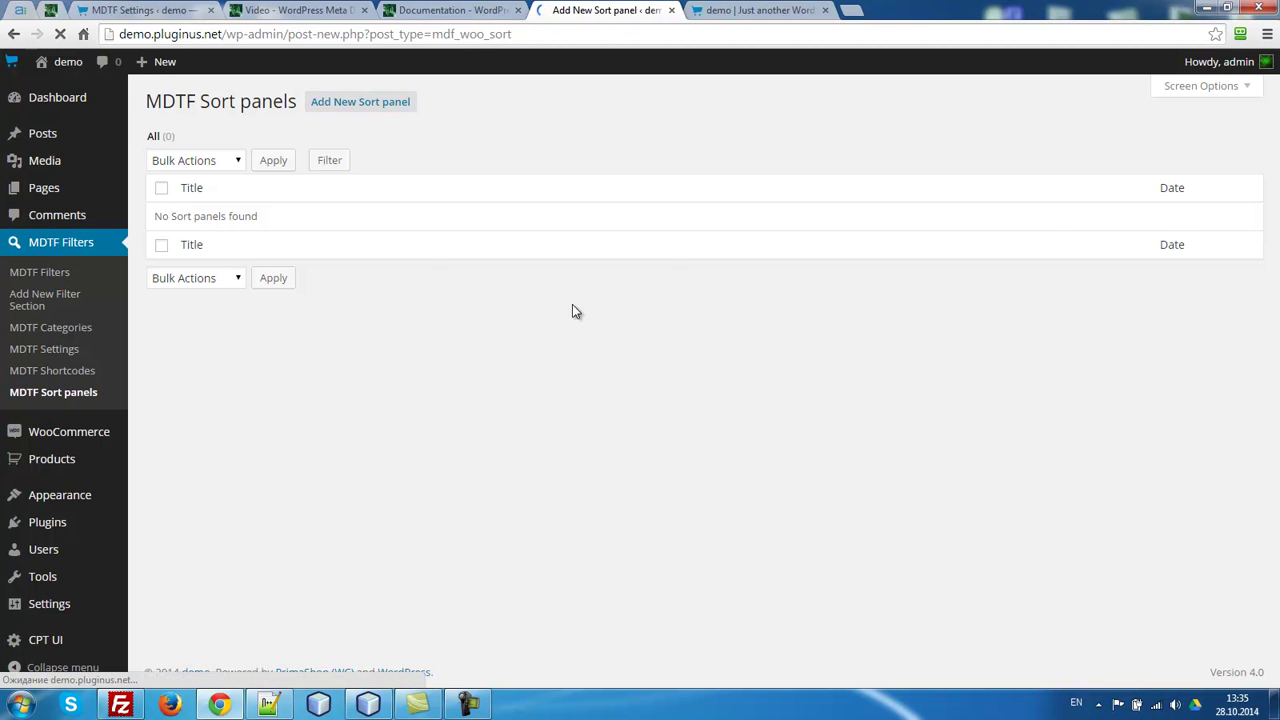
text(panel 1)
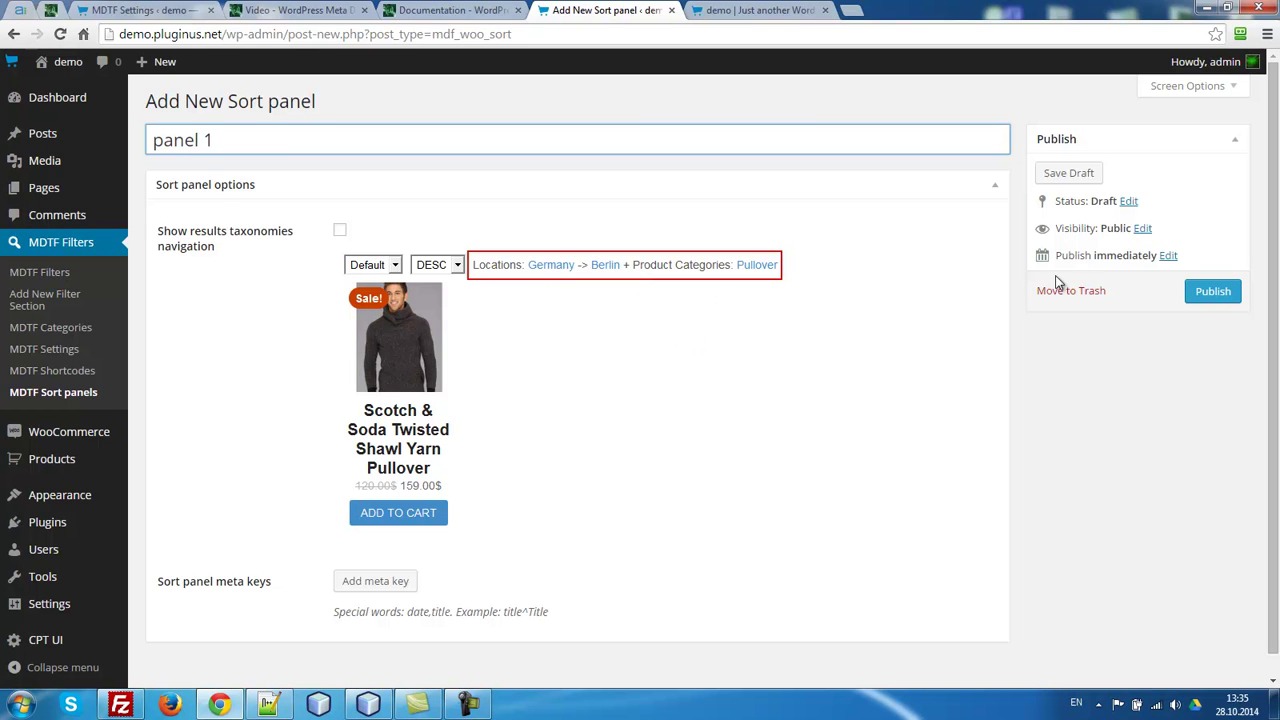
click(340, 231)
Add three empty meta key fields to the sort panel
scroll(690, 425, down, 1)
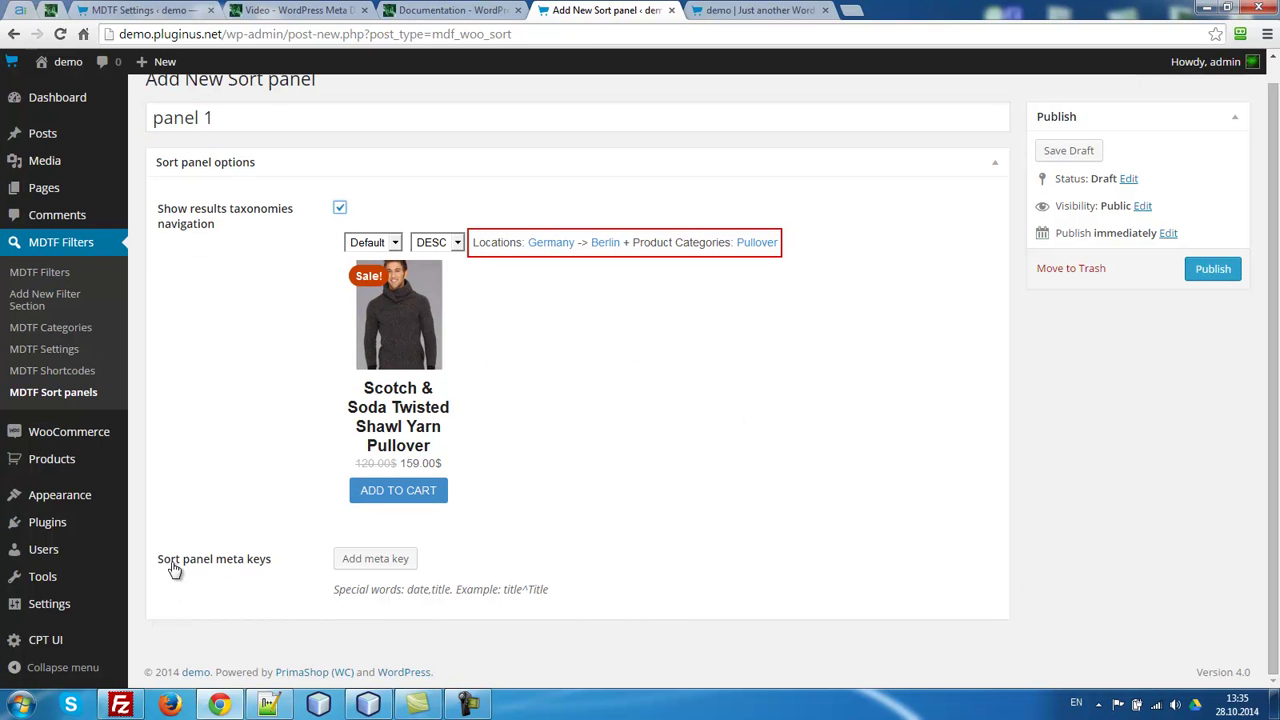
click(350, 560)
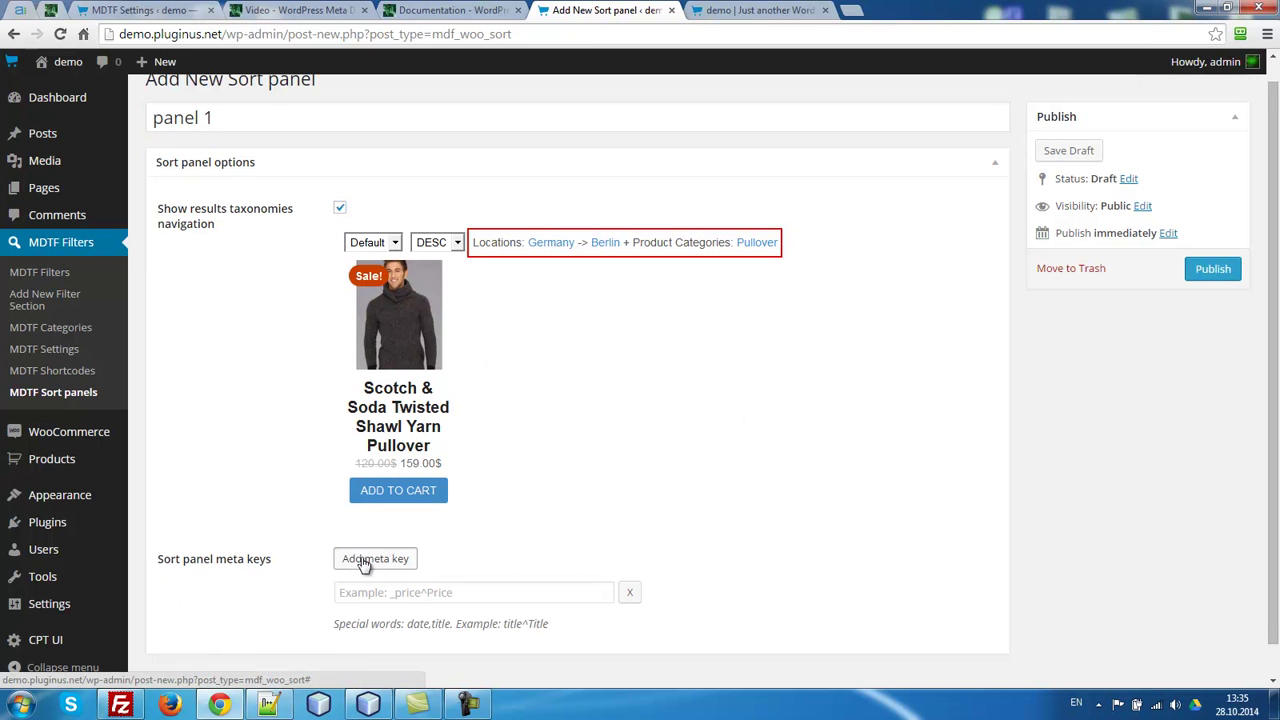
click(362, 560)
click(362, 560)
scroll(750, 530, down, 1)
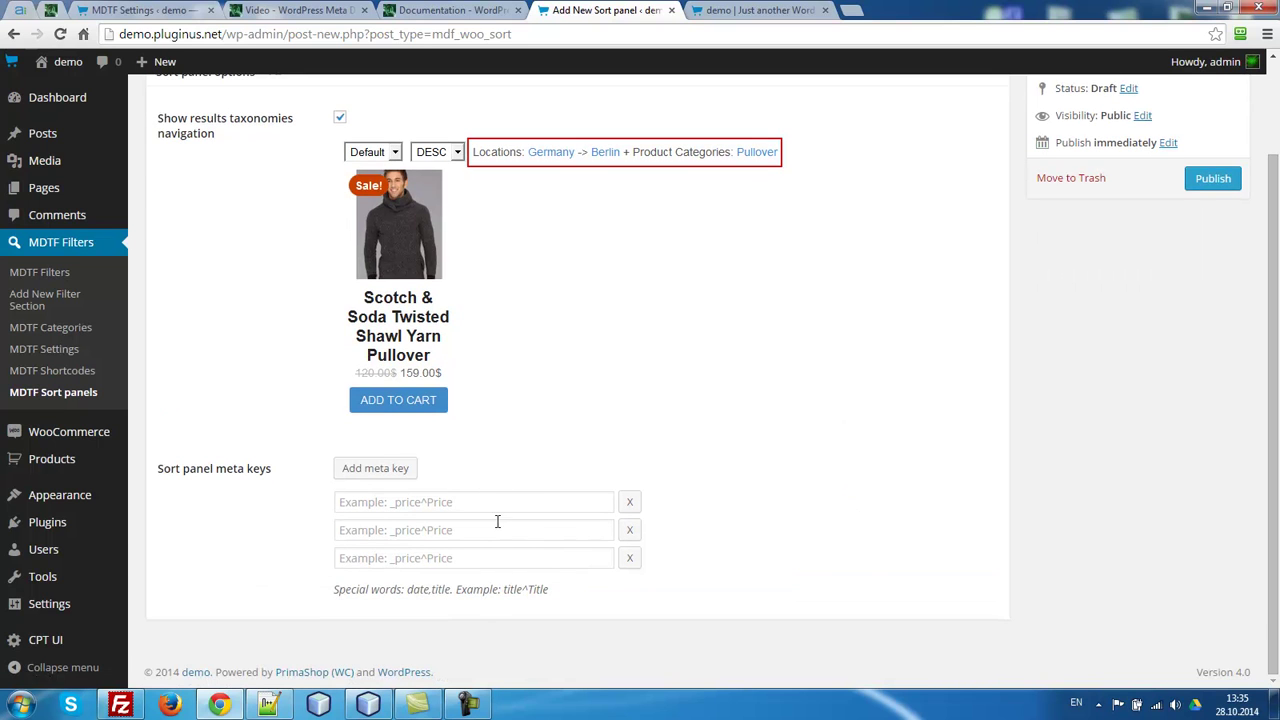
Set the sort panel's first meta key to date^Date
double_click(420, 590)
key(ctrl+c)
click(390, 505)
key(ctrl+v)
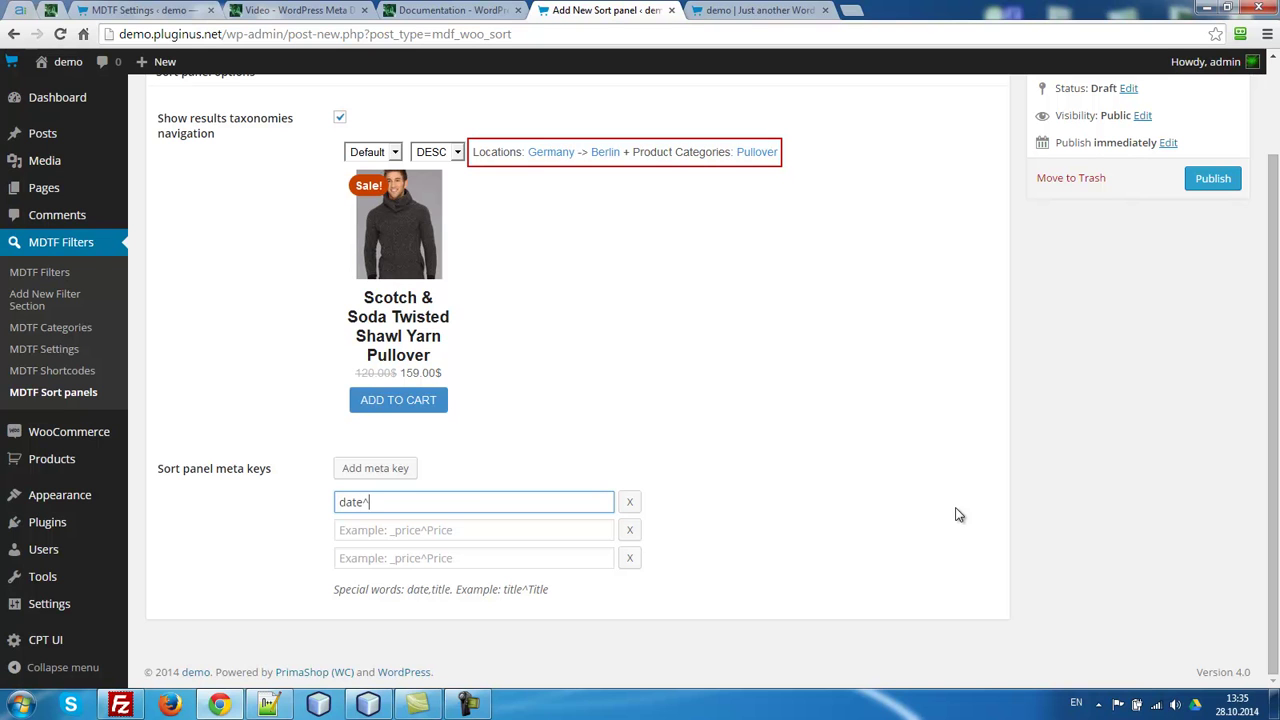
text(ate)
Set the second meta key to title^Tiltle and the third to _price^Price, and publish the sort panel
click(443, 530)
text(title)
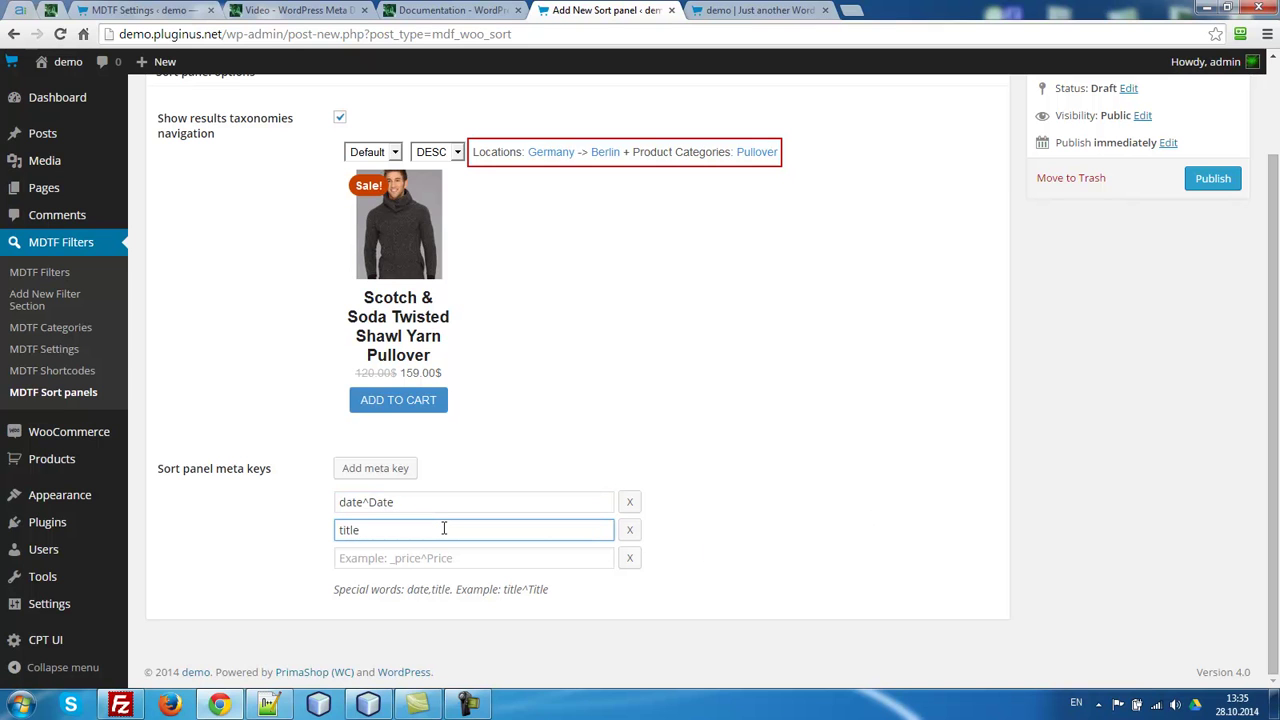
text(^Title)
key(Tab)
text(_)
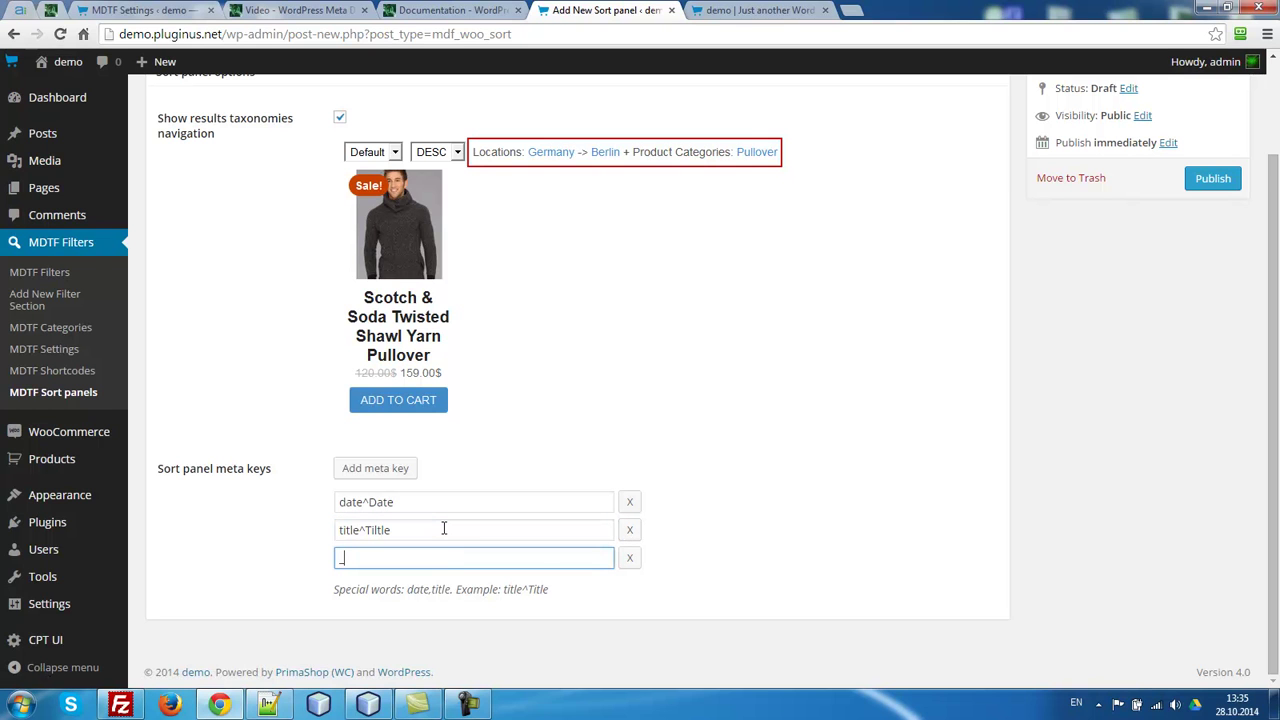
text(price^Price)
click(1213, 178)
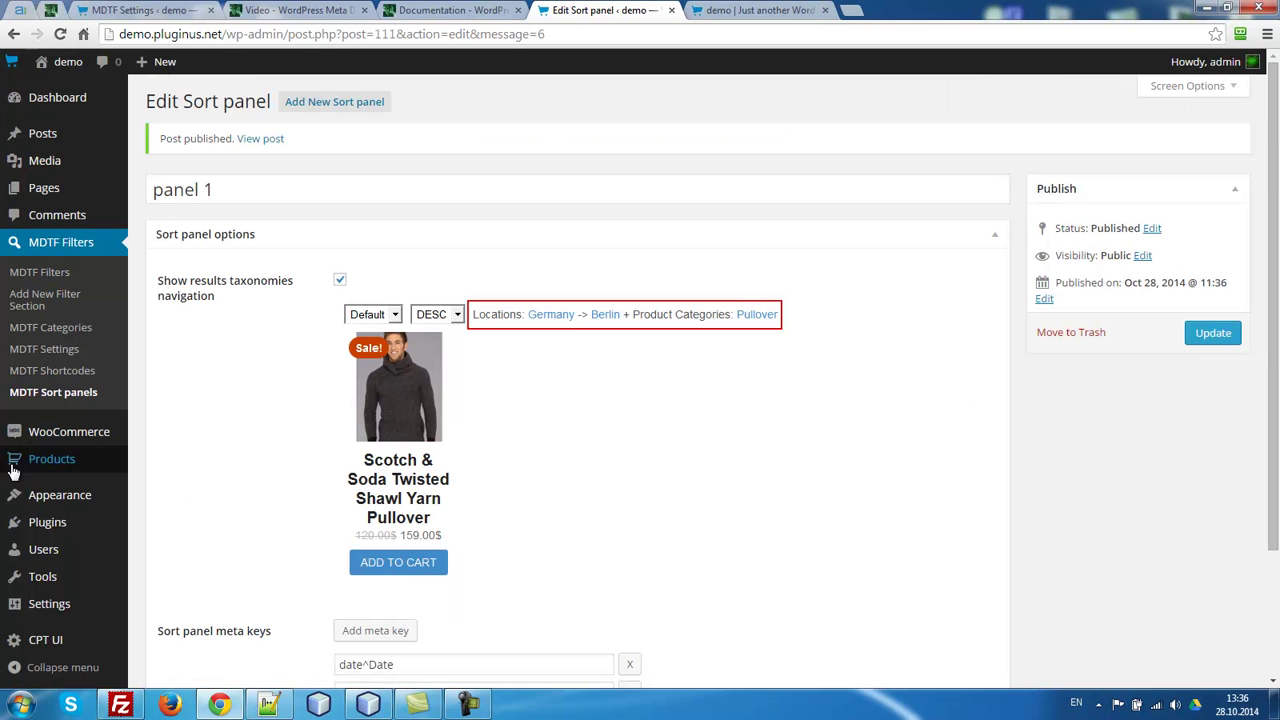
On the Widgets page, set the MDTF Taxonomies only widget's sort panel to panel 1 and save the widget
mouse_move(72, 499)
click(160, 496)
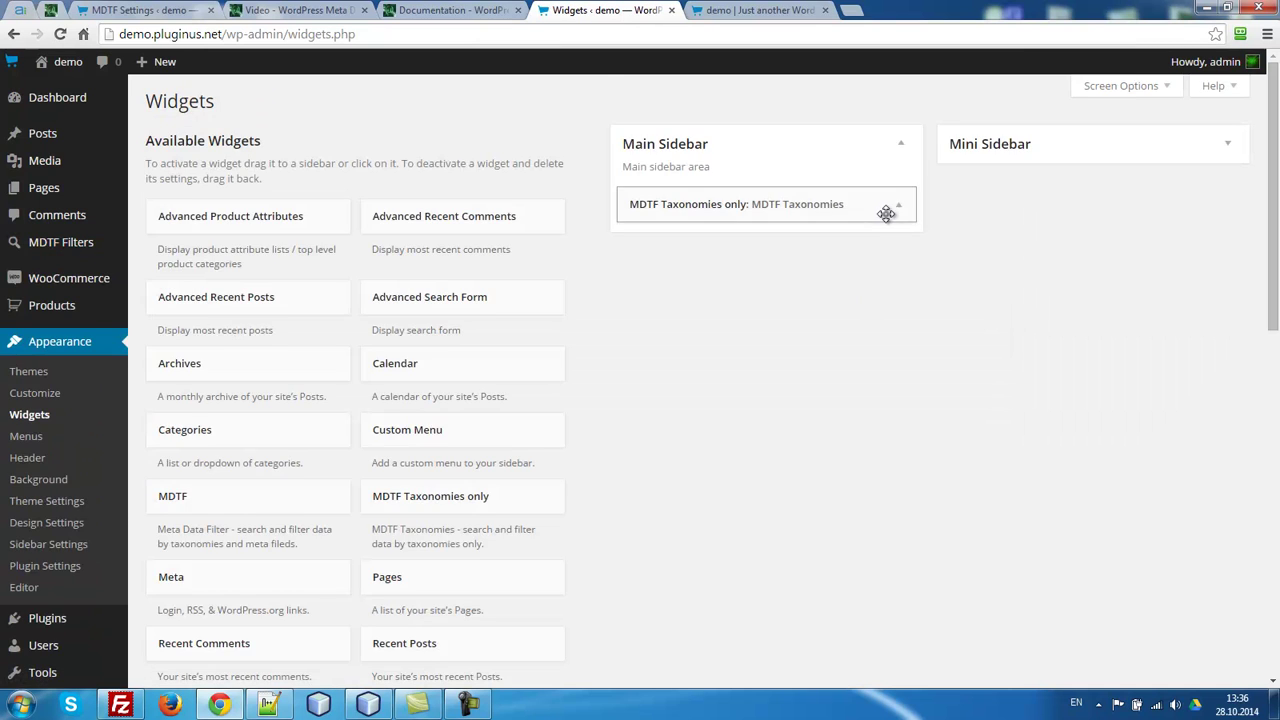
click(886, 208)
scroll(969, 485, down, 7)
scroll(969, 485, down, 2)
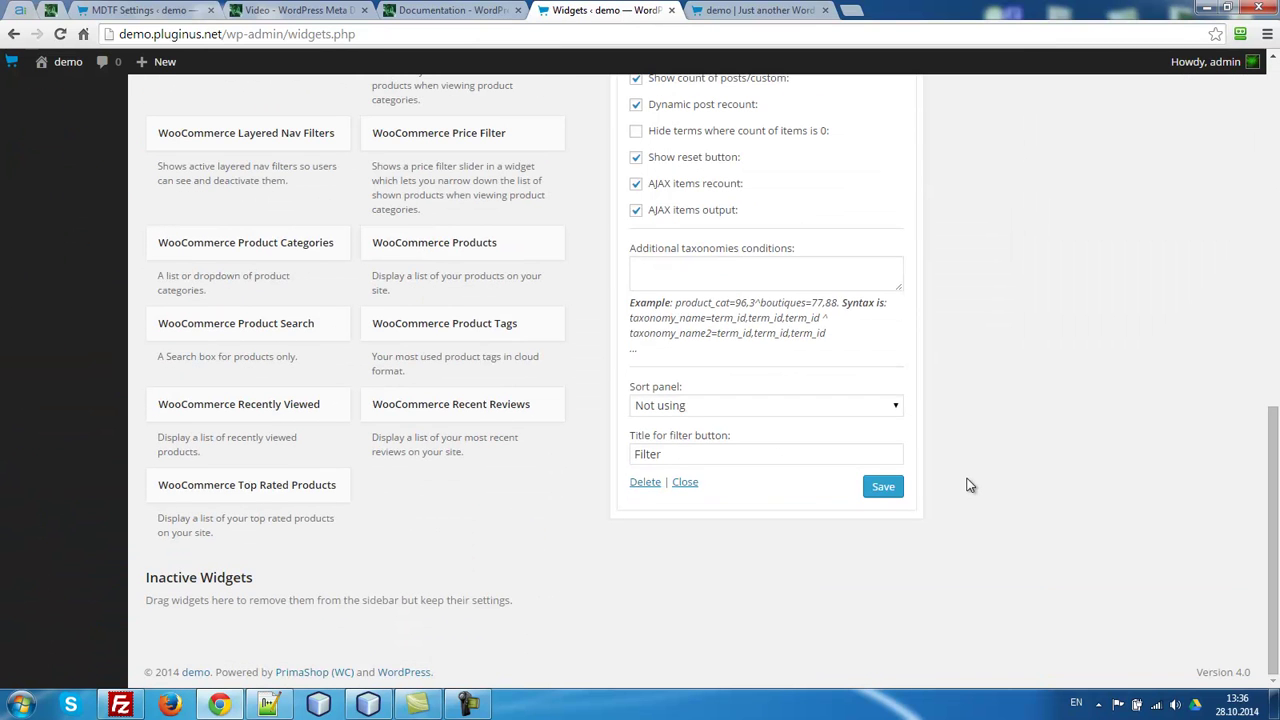
click(678, 410)
click(672, 440)
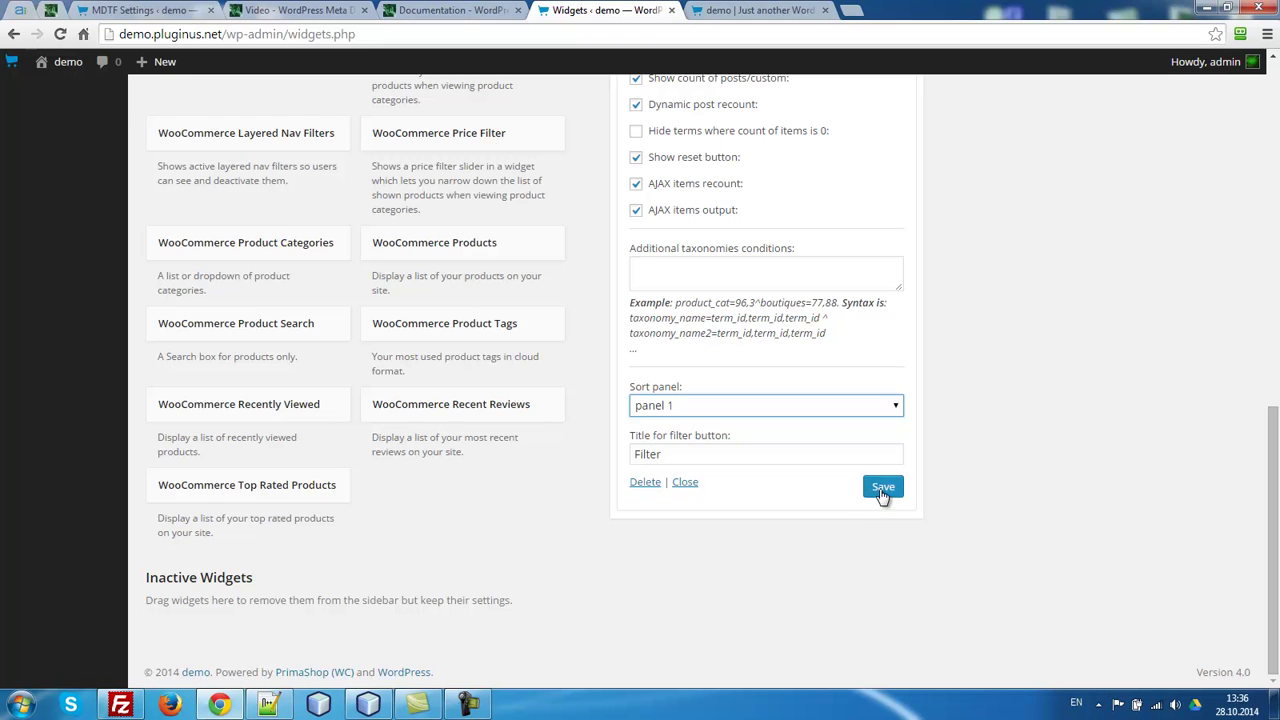
Reload the shop page and filter its products by the Clothing category
click(718, 8)
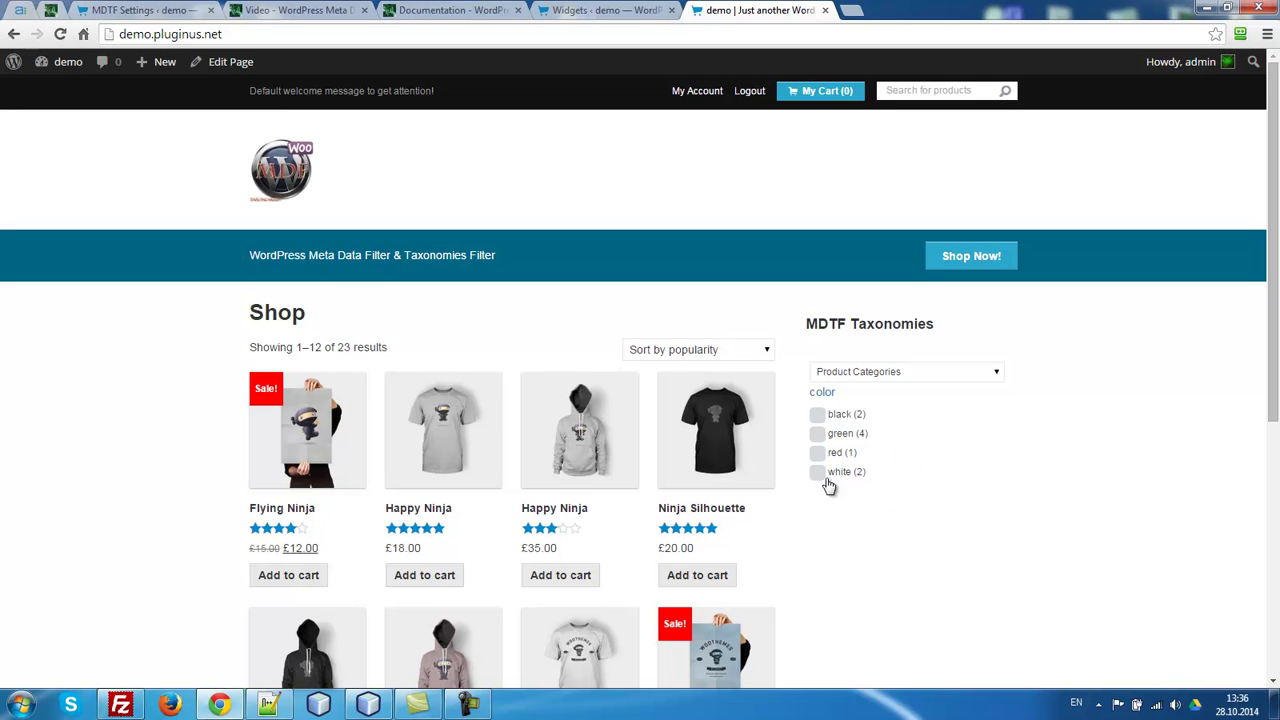
click(905, 374)
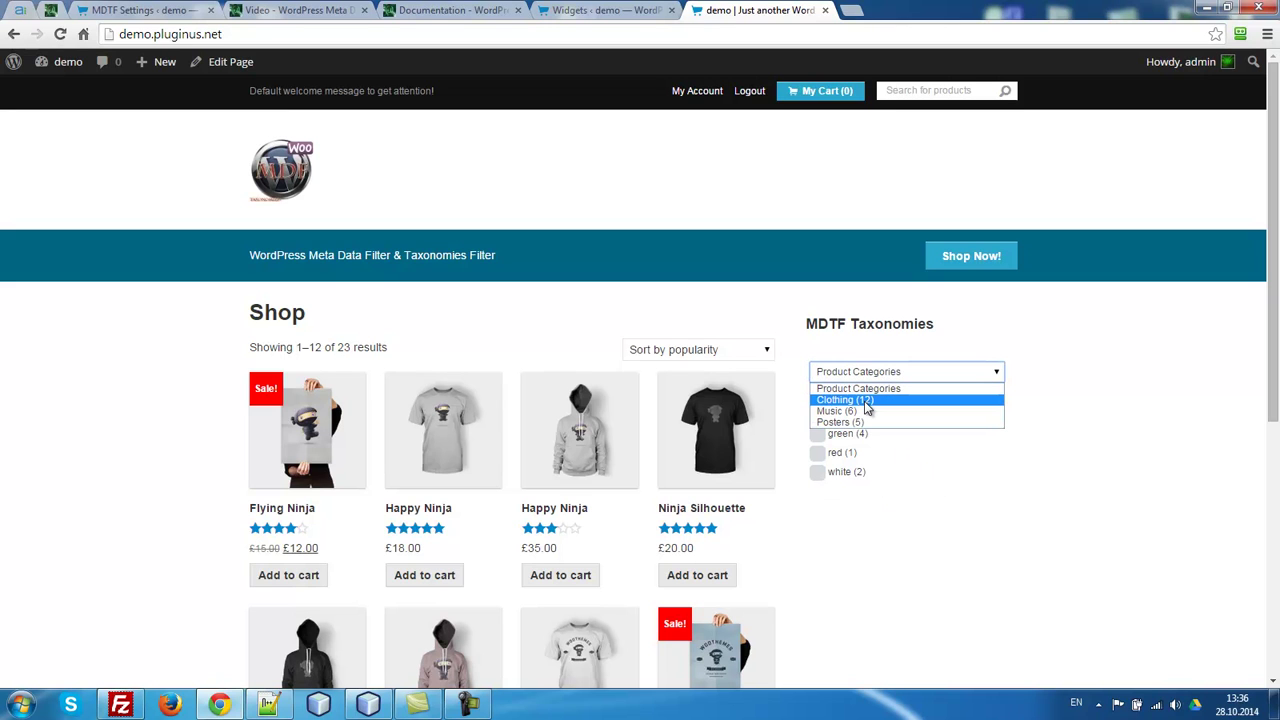
click(866, 402)
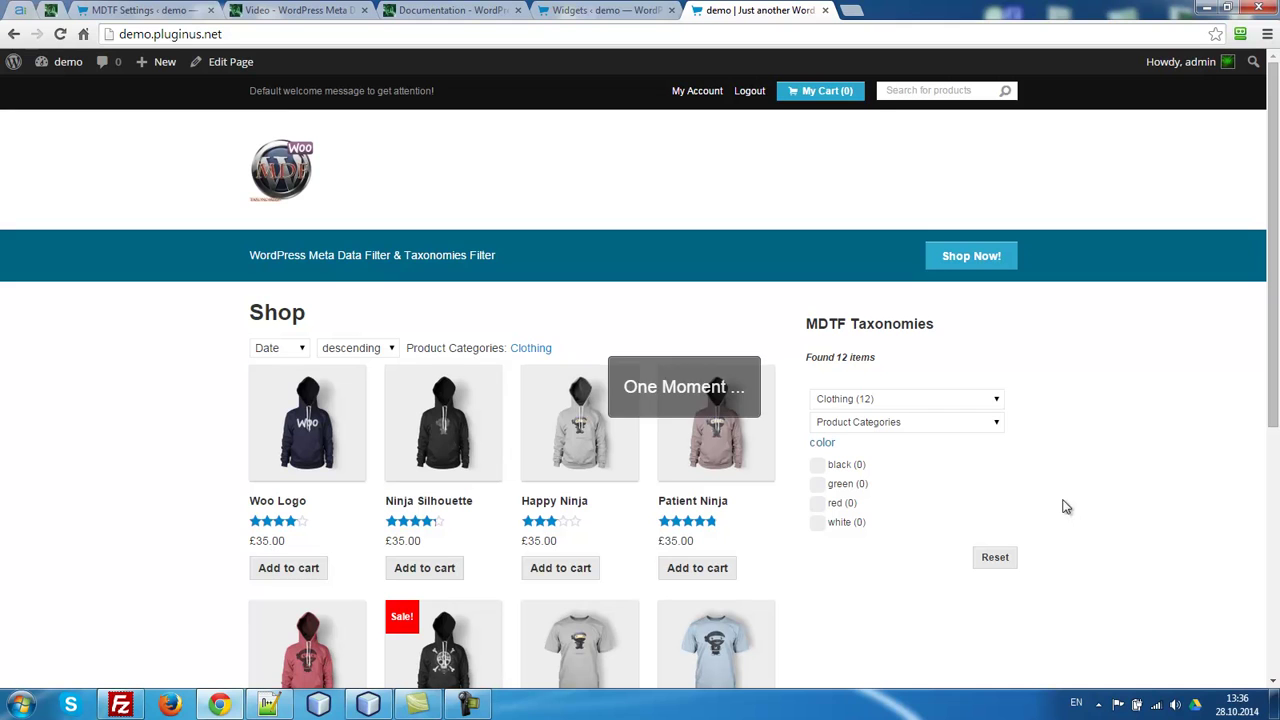
Sort the filtered Clothing products by Price in ascending order
click(283, 350)
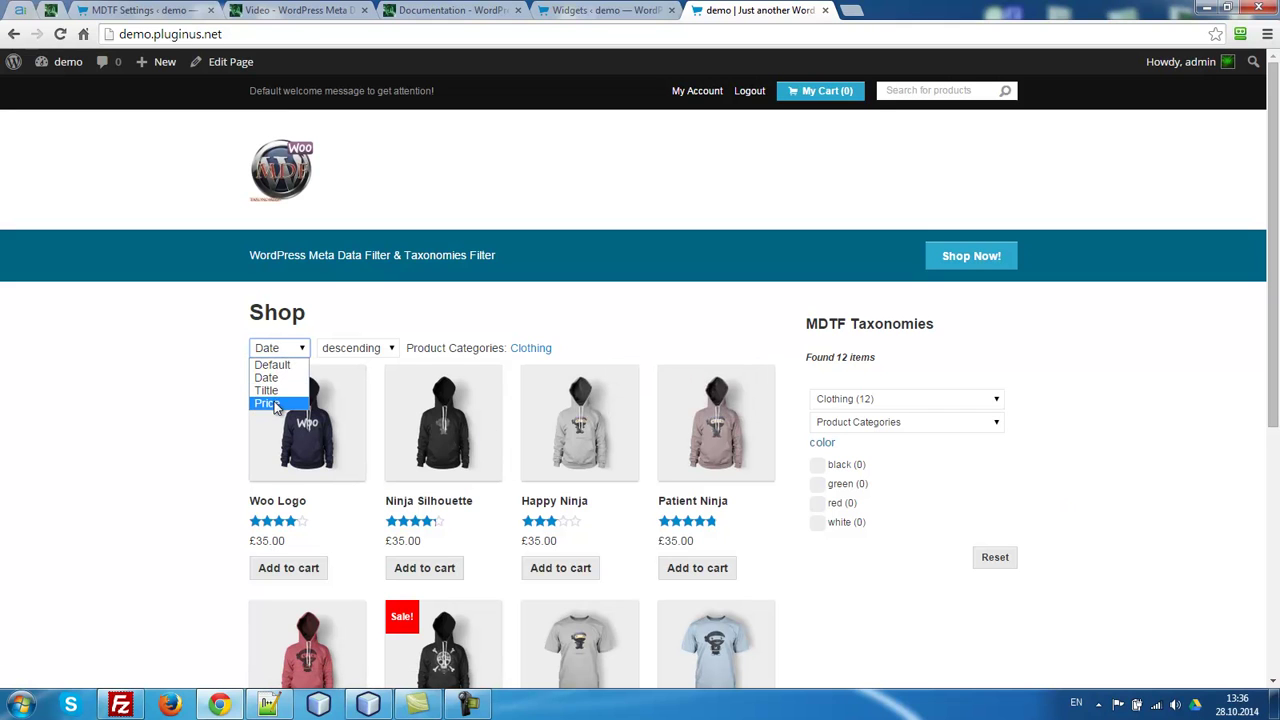
click(278, 404)
click(348, 350)
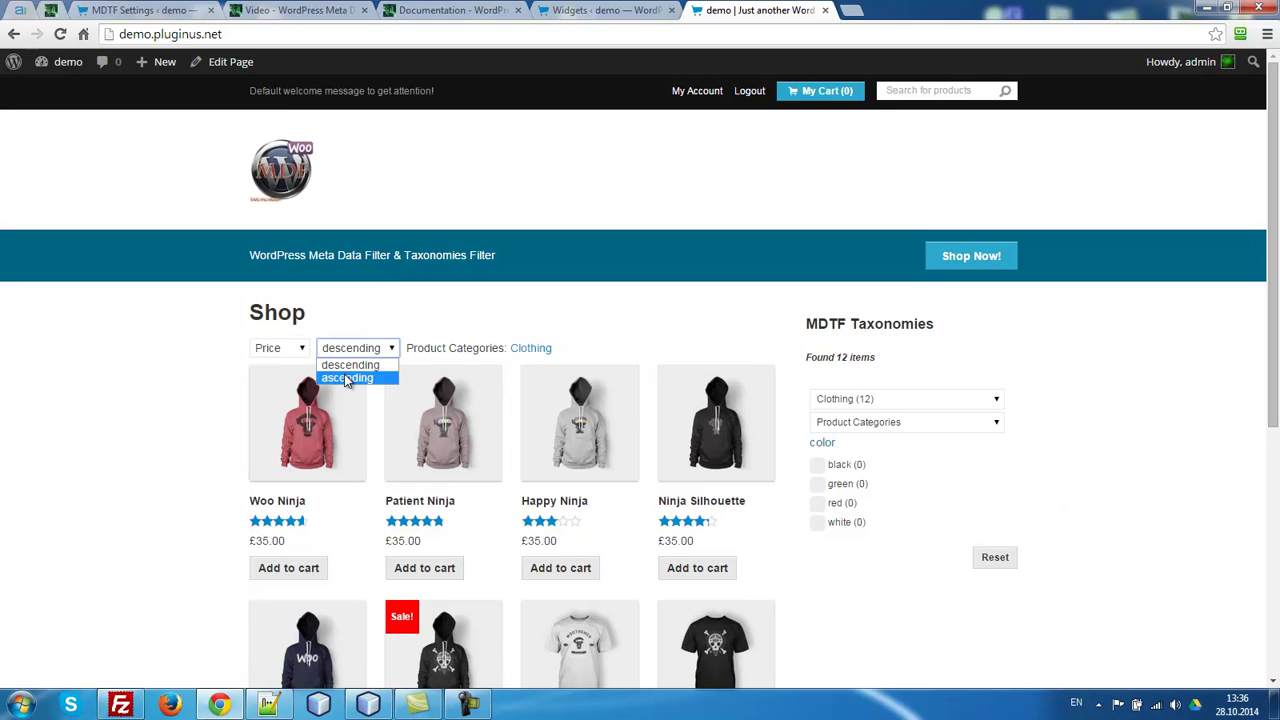
click(350, 378)
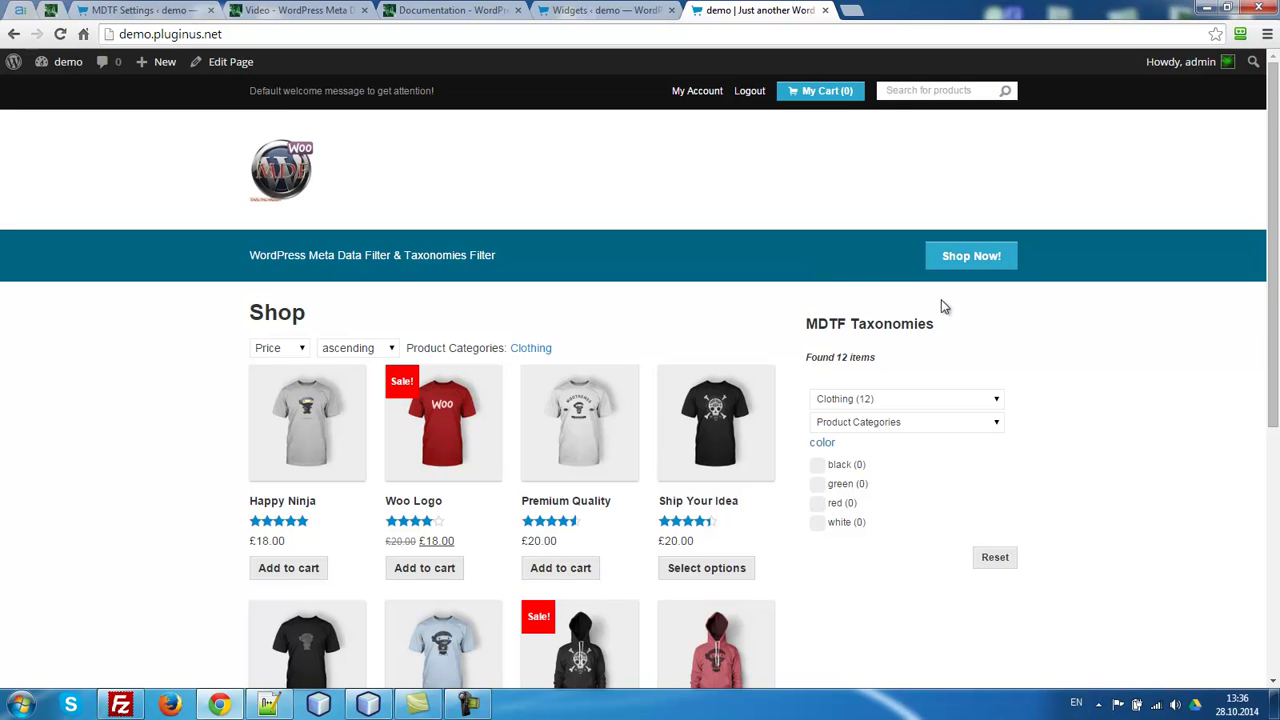
Open the Clothing category page from the results navigation, check its product category filter options, and close the page
click(530, 348)
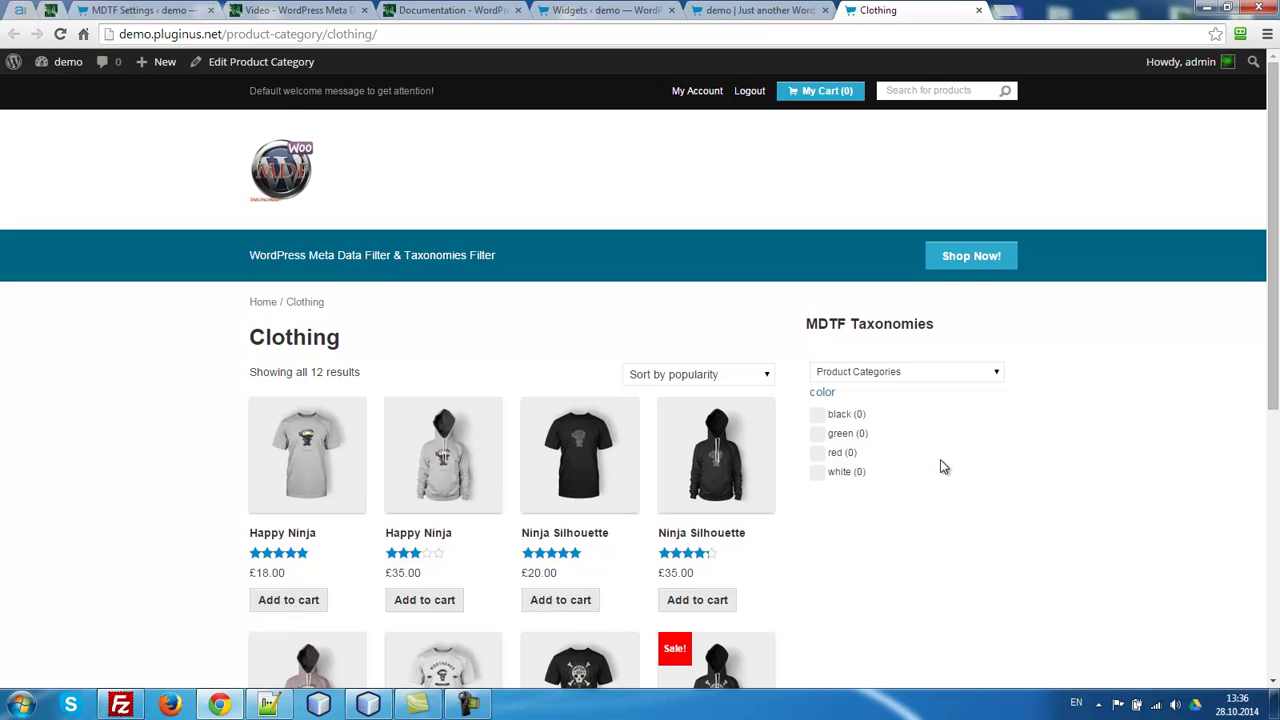
double_click(309, 340)
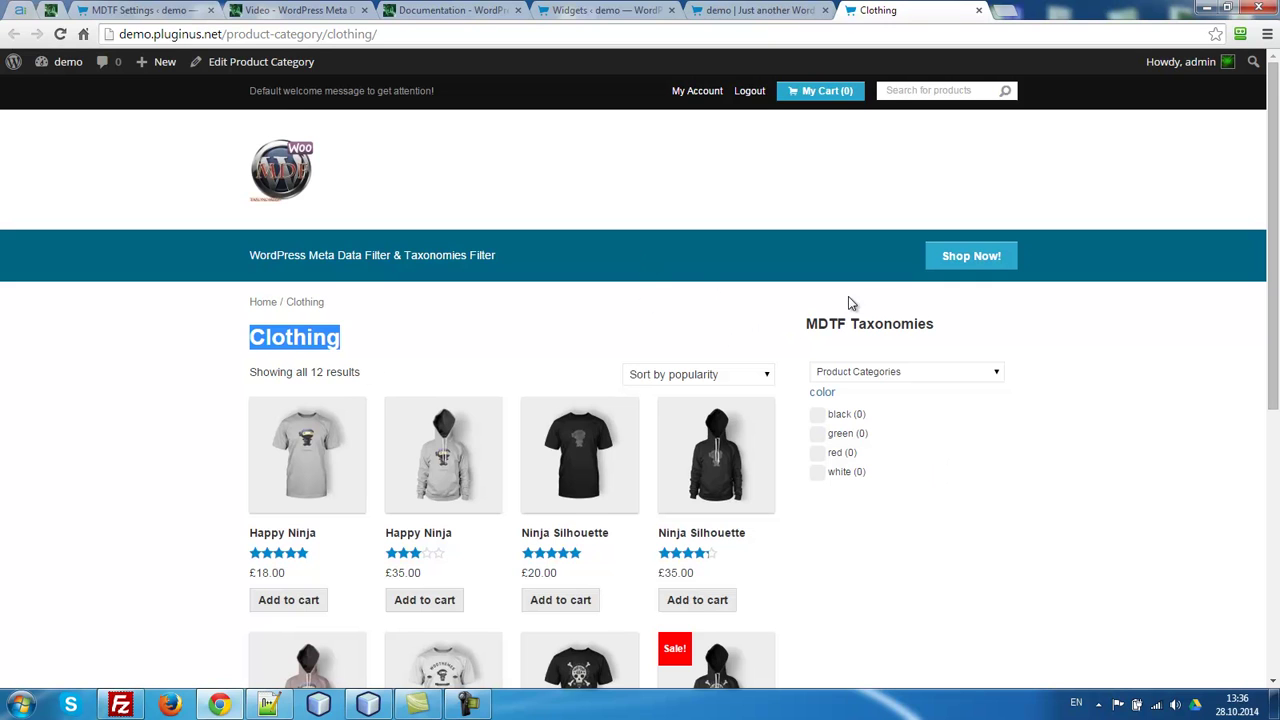
click(912, 373)
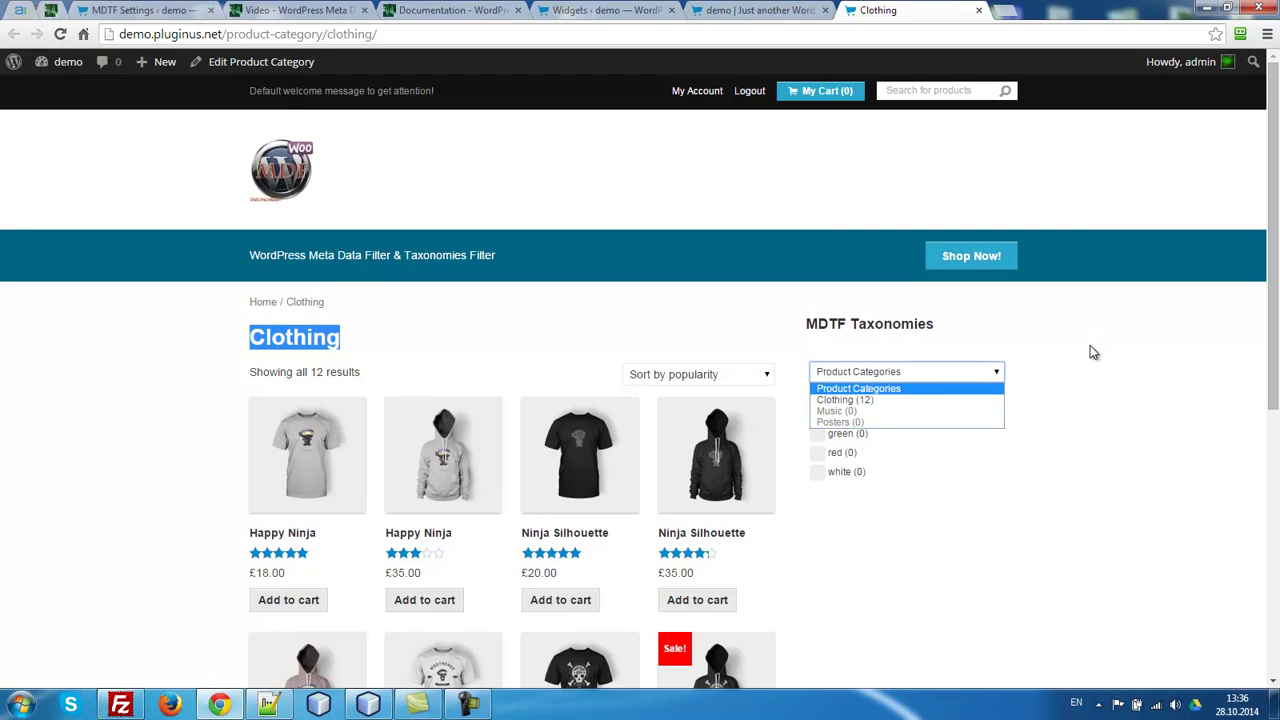
click(1152, 370)
click(980, 9)
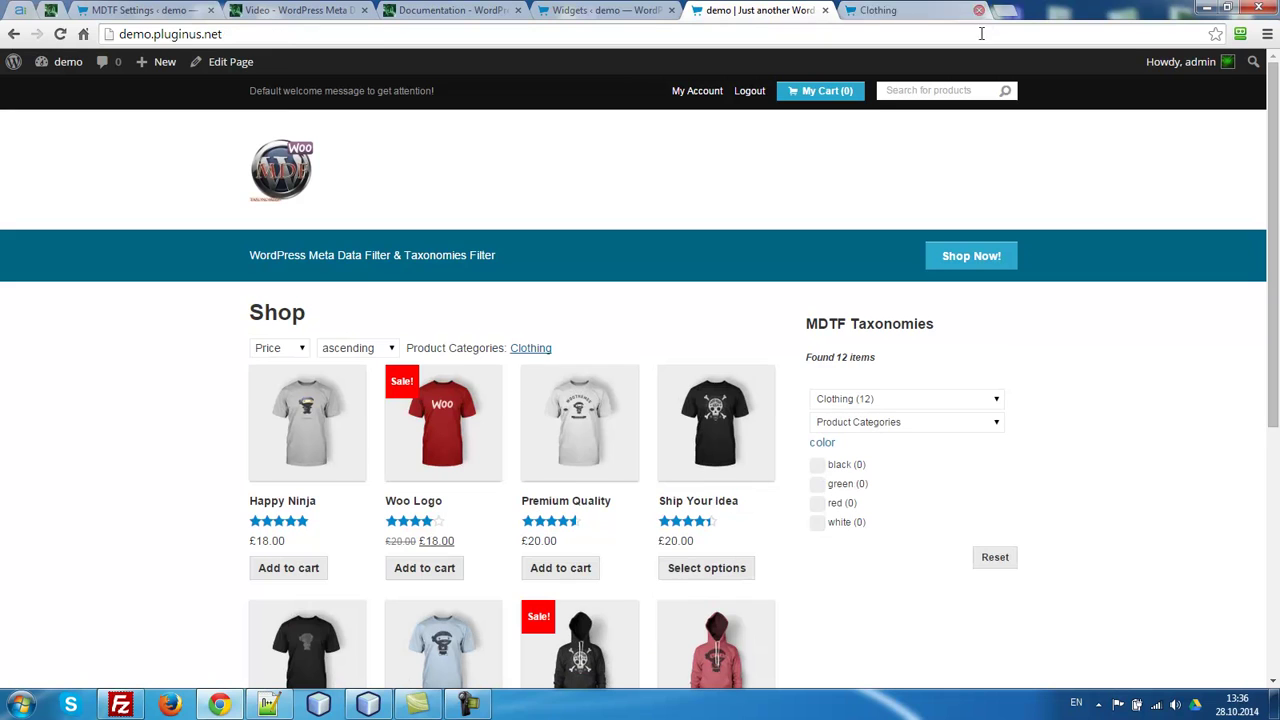